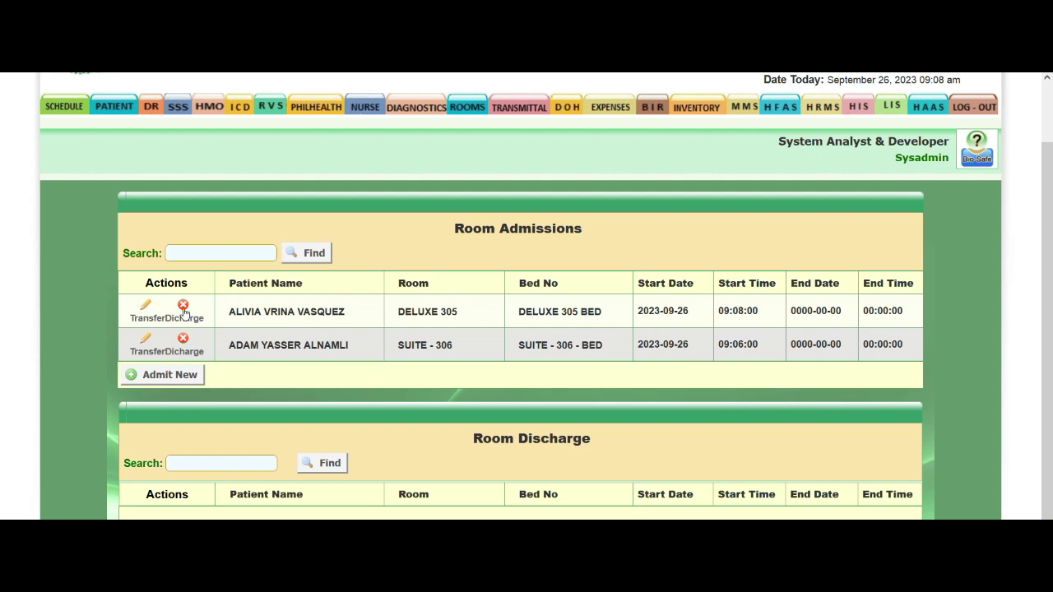
Open the discharge form of the patient in DELUXE 305 and check the patient, room, in date and out date.
left_click(183, 308)
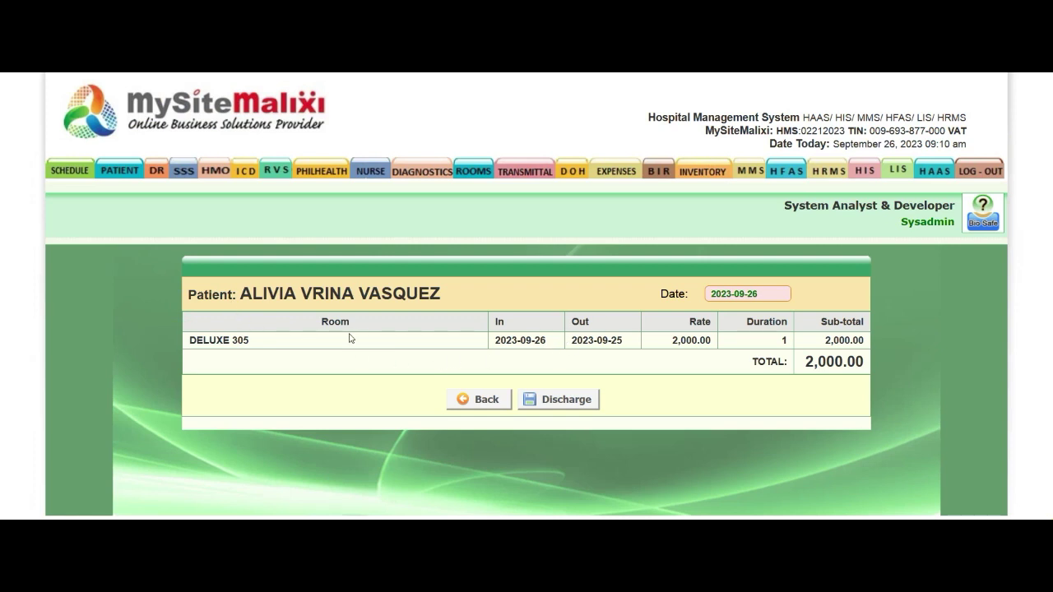
triple_click(500, 302)
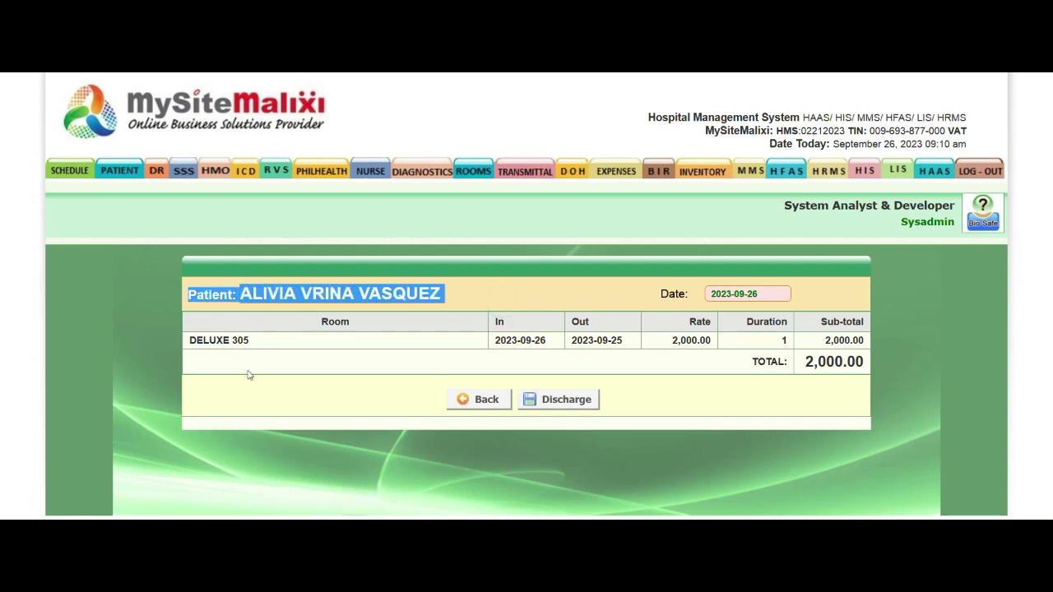
left_click(262, 341)
triple_click(261, 341)
left_click(620, 359)
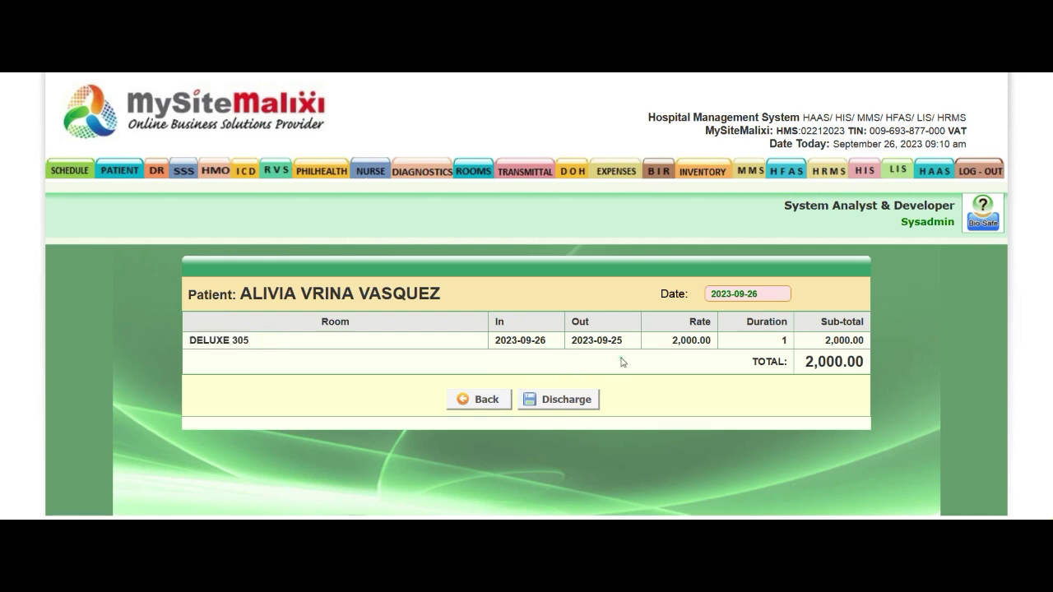
triple_click(537, 339)
left_click(453, 357)
triple_click(620, 338)
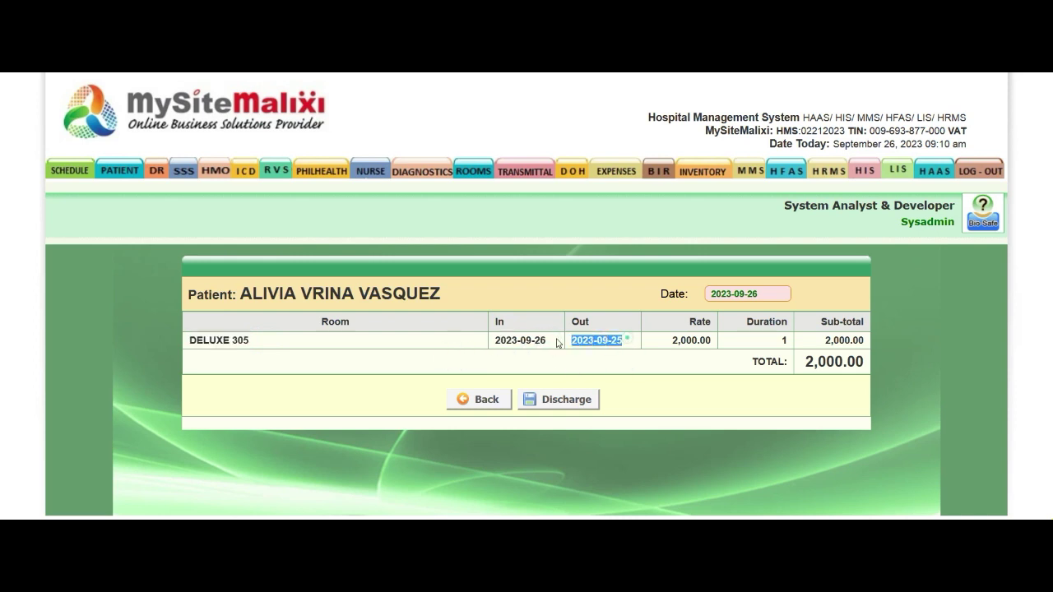
left_click(656, 360)
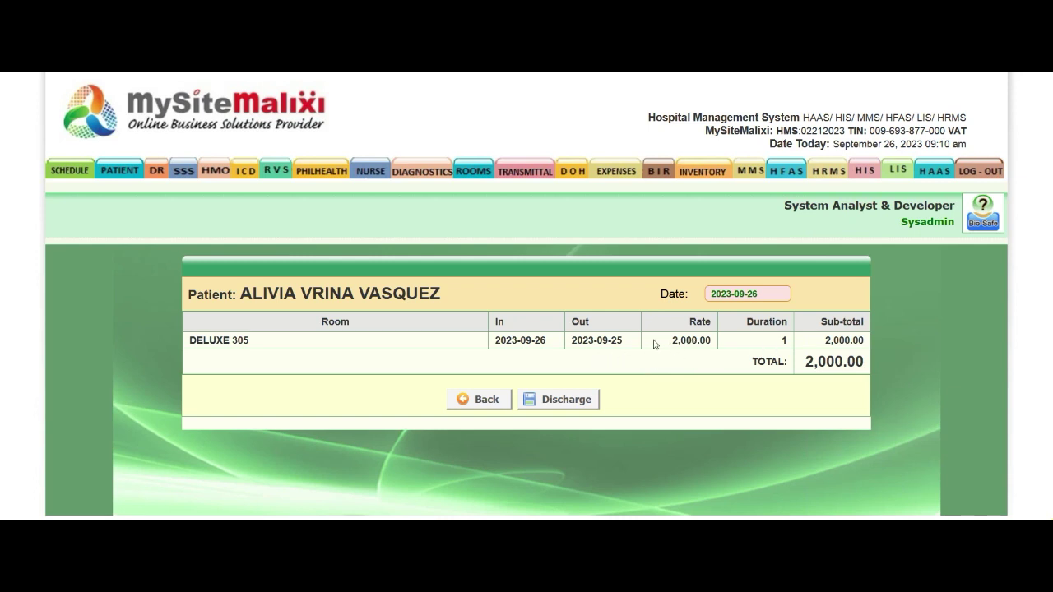
Check the duration and total charge for DELUXE 305, and discharge the patient from the room.
left_click(780, 338)
left_click(919, 333)
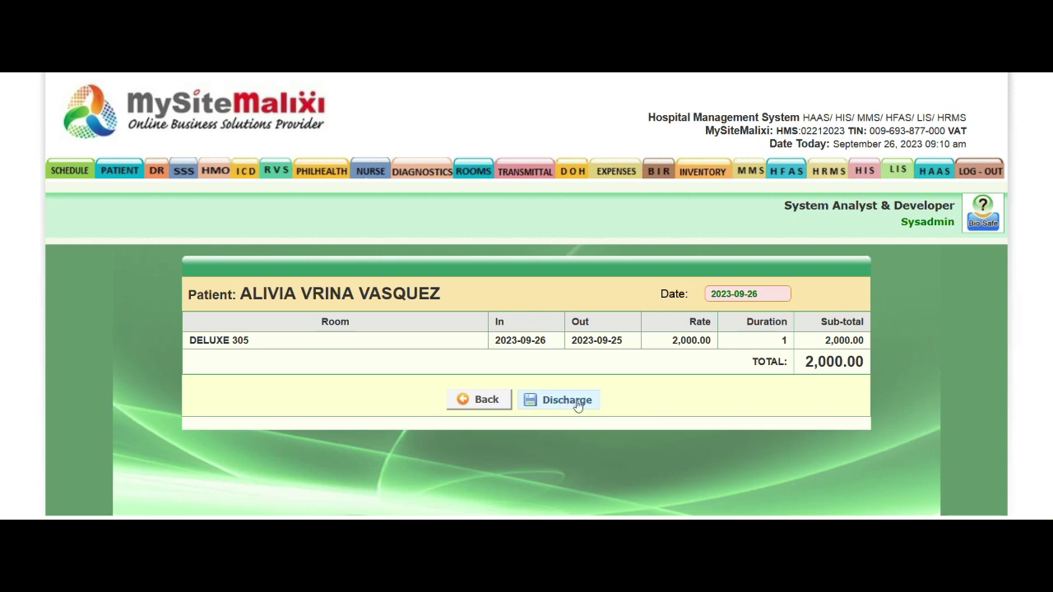
left_click_drag(800, 361, 879, 363)
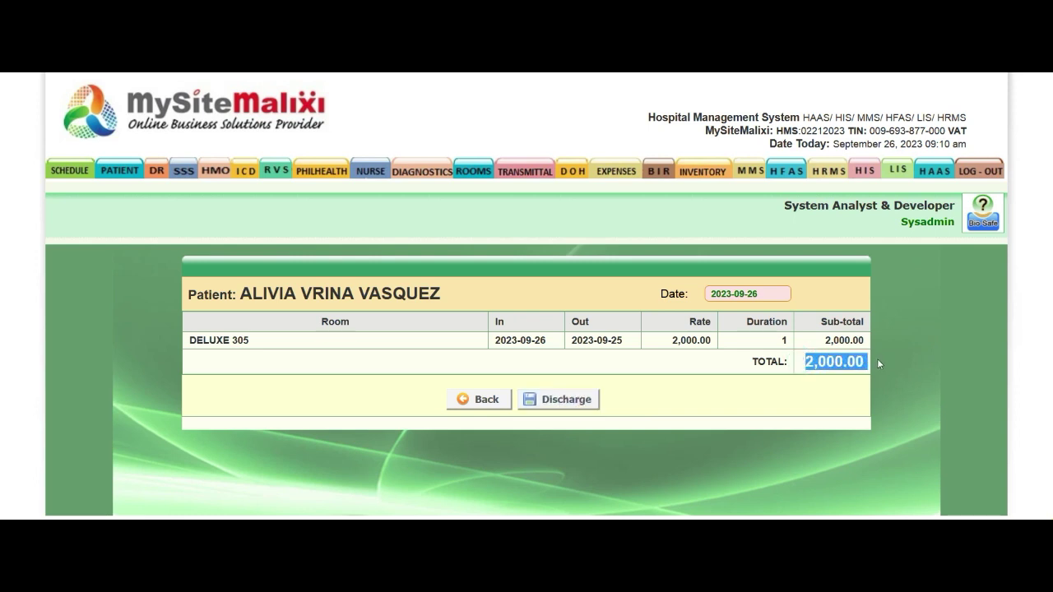
left_click(745, 442)
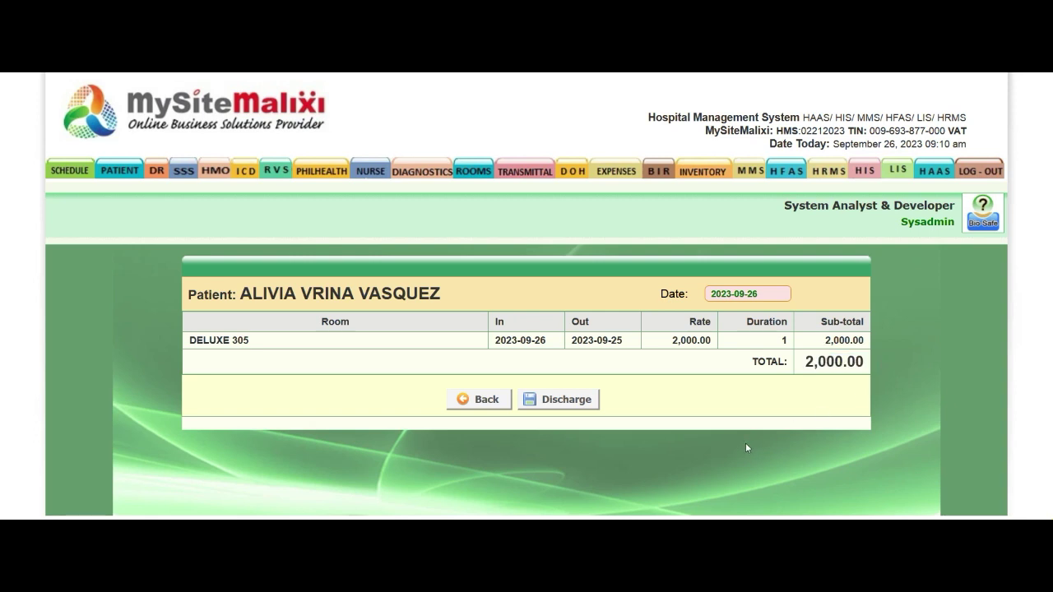
left_click(566, 401)
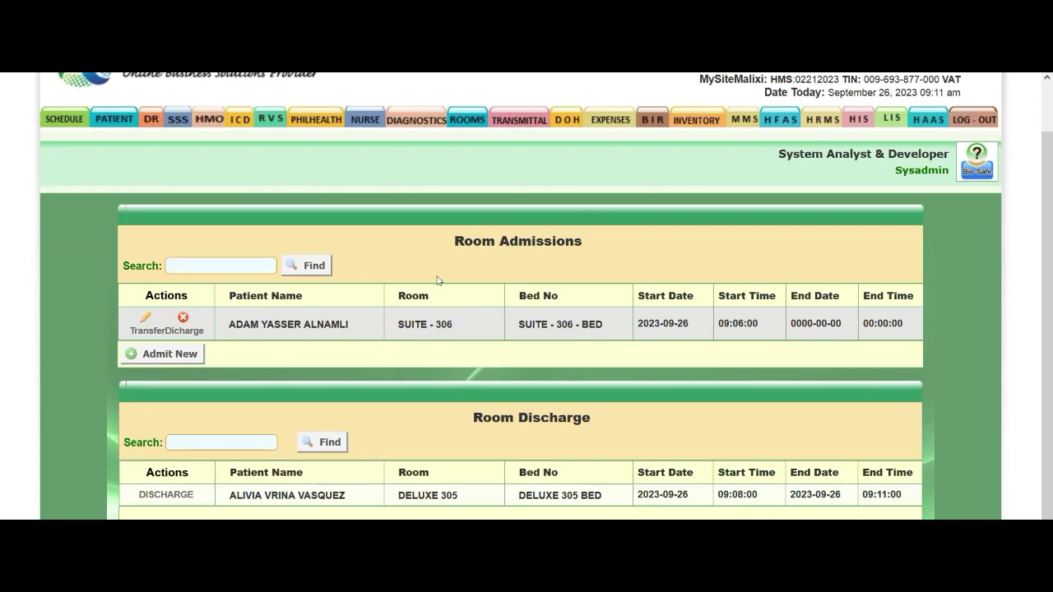
Compare the remaining entry under Room Admissions with the DELUXE 305 entry and its status under Room Discharge.
mouse_move(501, 121)
mouse_move(474, 141)
left_click_drag(656, 329, 266, 346)
left_click(263, 341)
left_click_drag(359, 498, 106, 502)
left_click(217, 519)
left_click(127, 507)
double_click(179, 495)
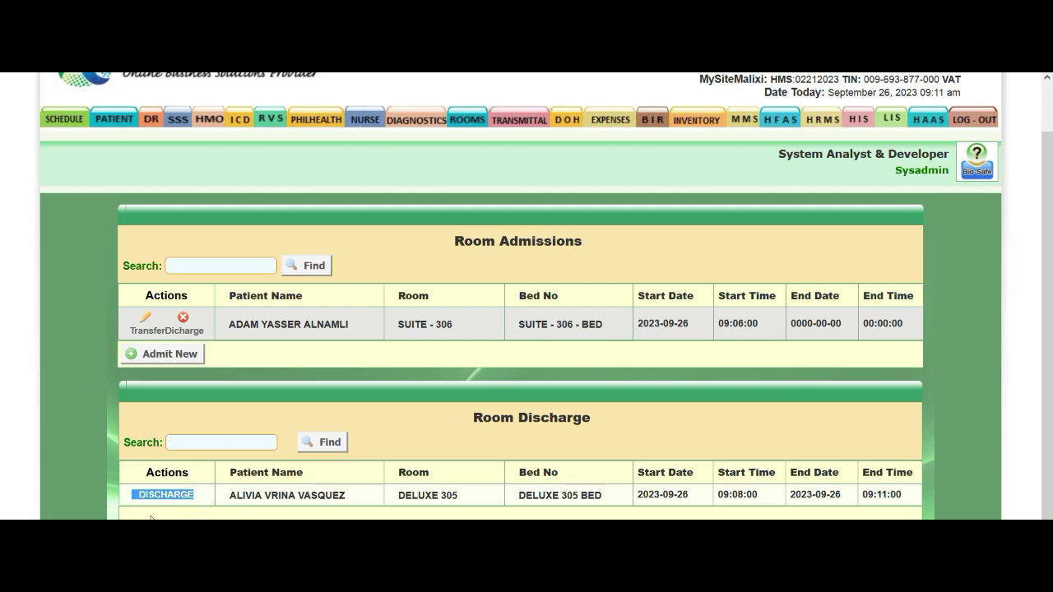
left_click(157, 514)
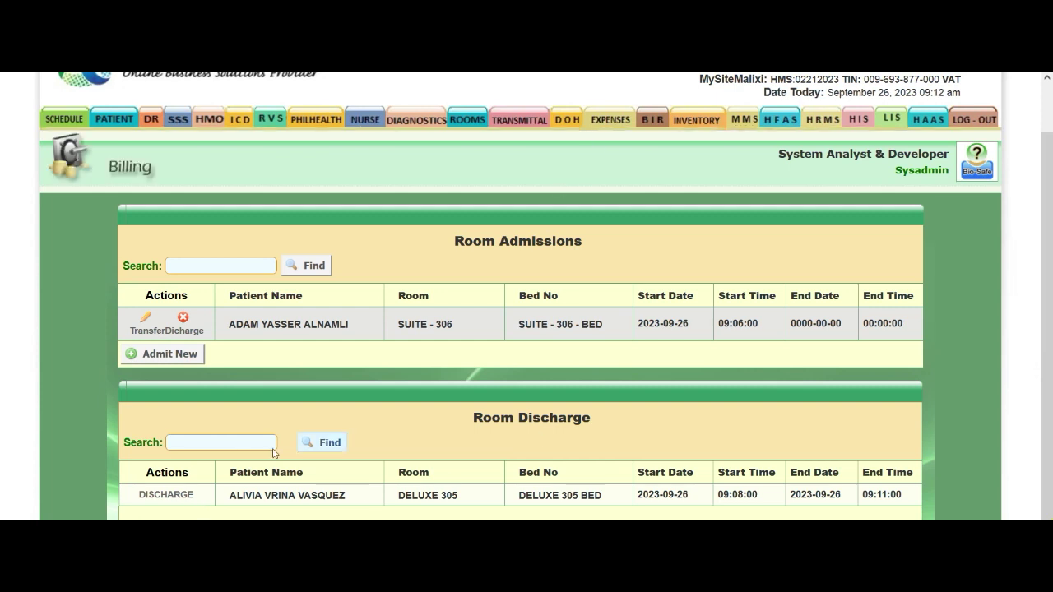
left_click_drag(197, 502, 132, 504)
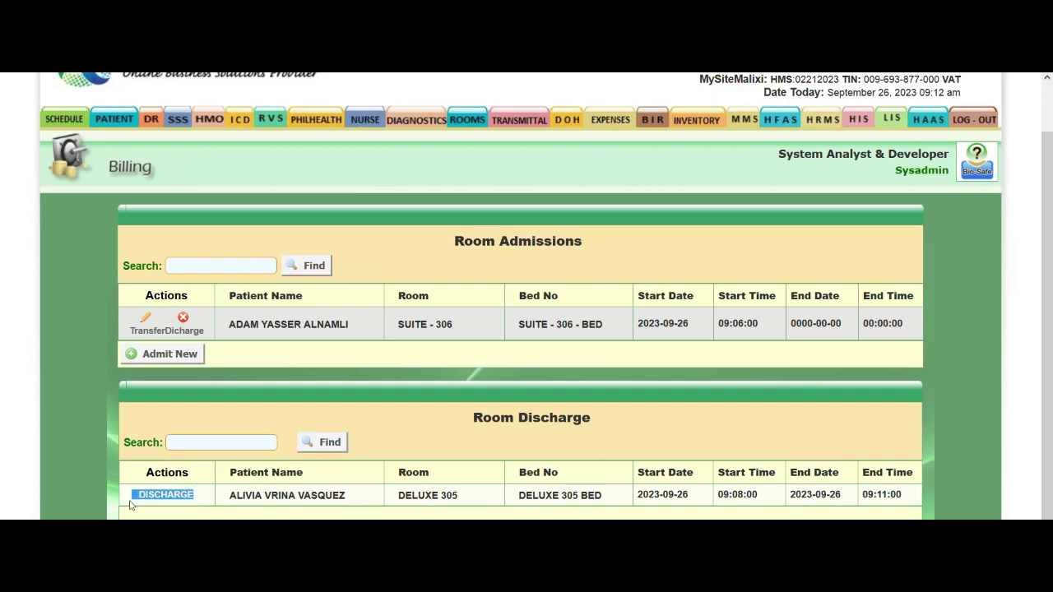
left_click(136, 514)
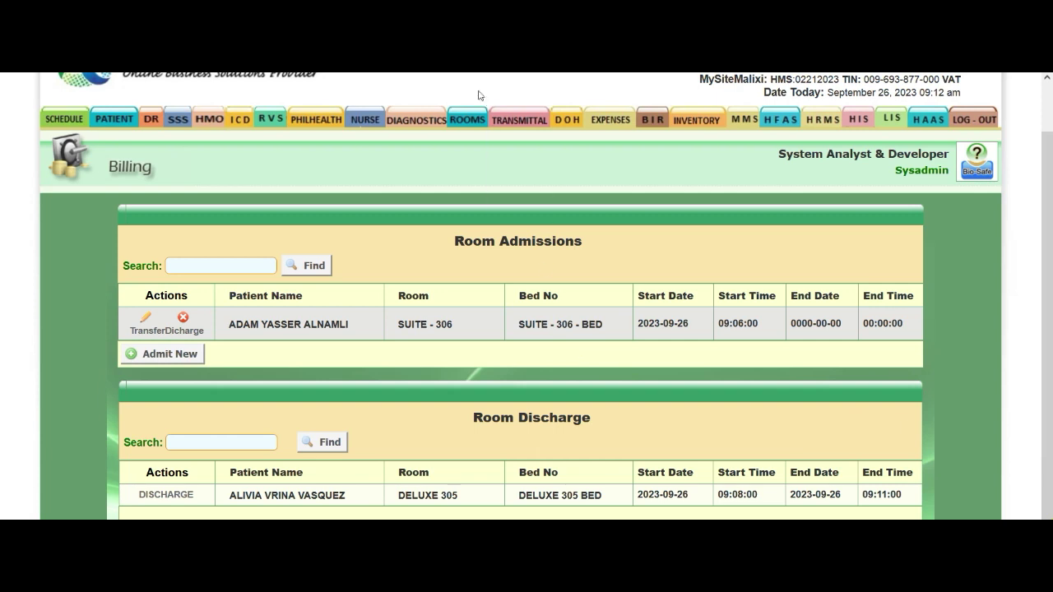
Open the room billing details of the patient discharged from DELUXE 305 and check the room charges and patient name.
mouse_move(467, 119)
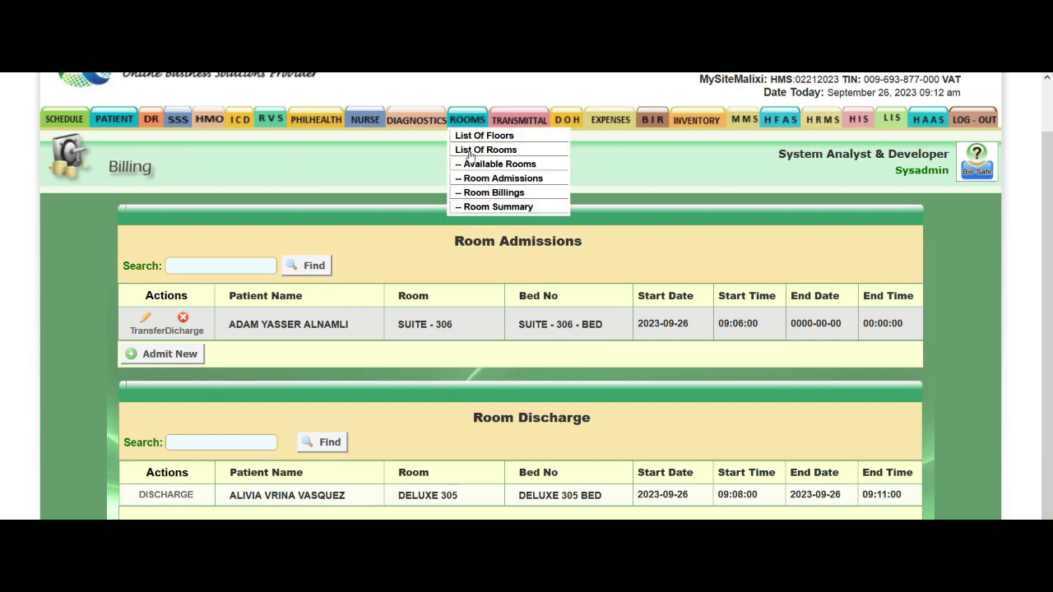
left_click(494, 192)
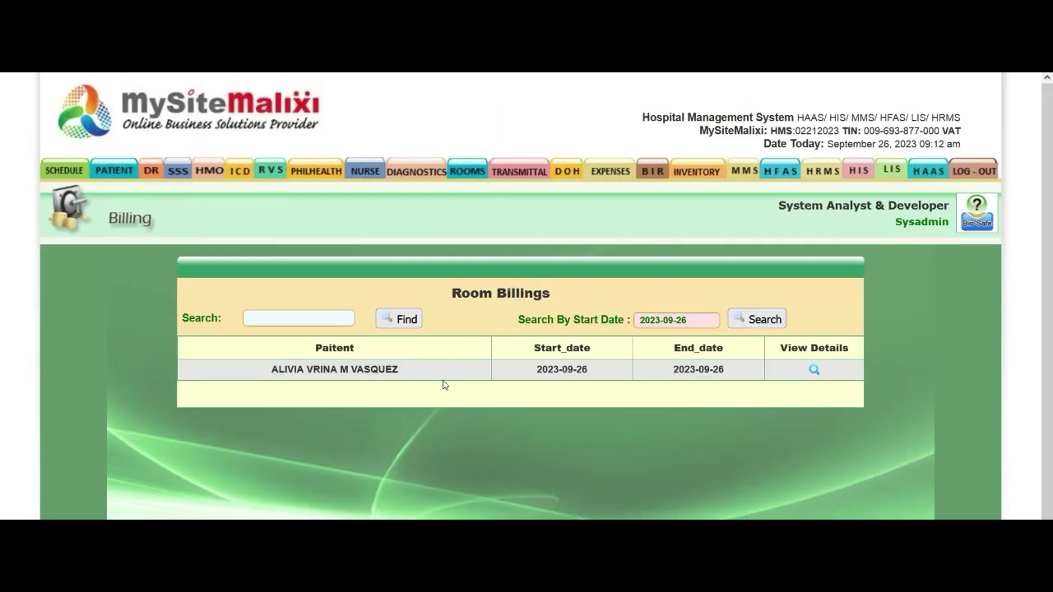
left_click(813, 371)
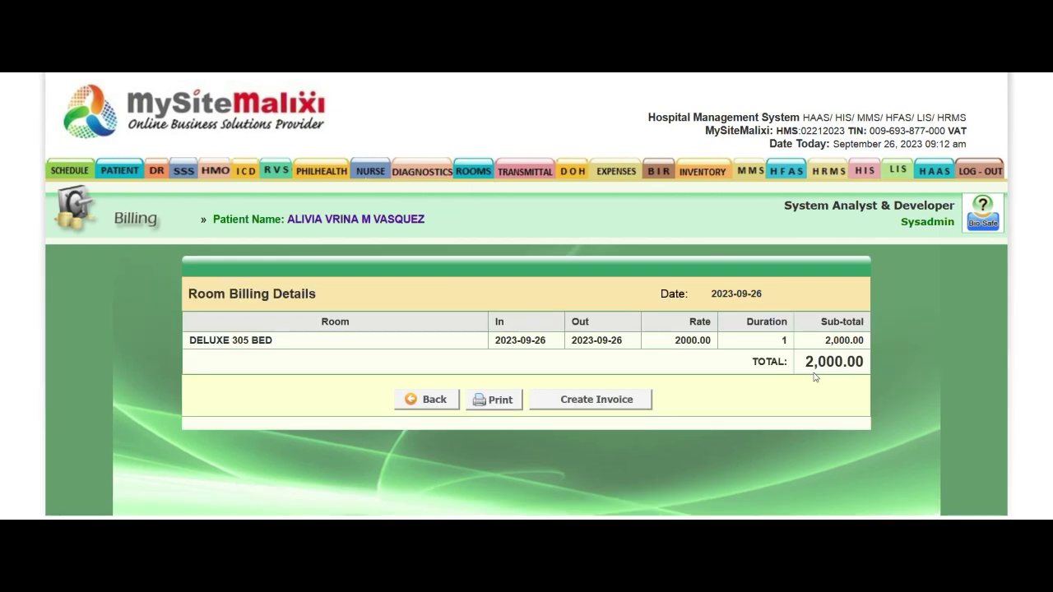
key("alt+Left")
left_click(813, 371)
left_click_drag(802, 366, 376, 357)
left_click(412, 348)
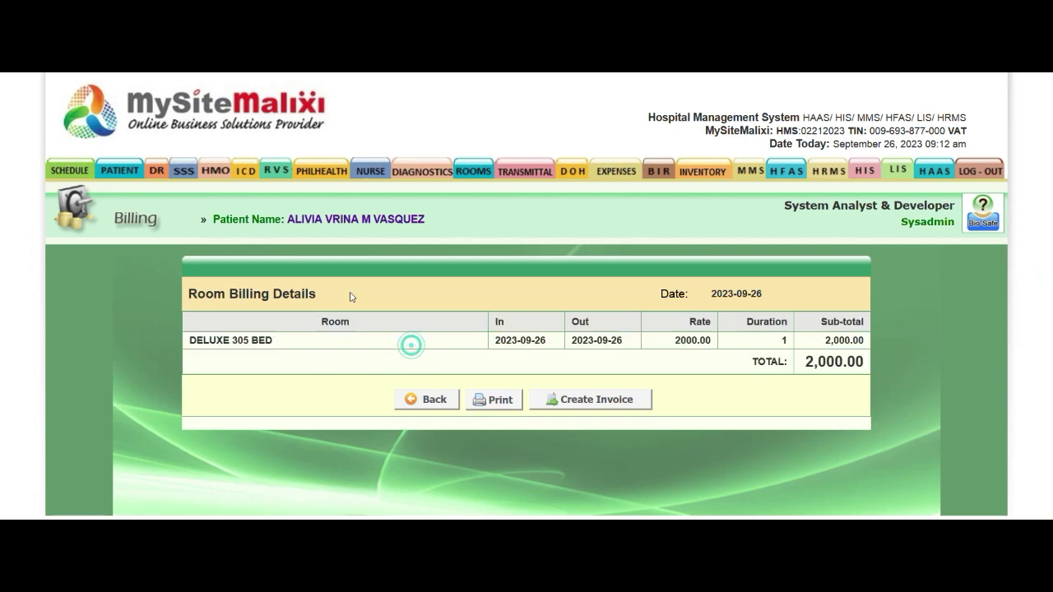
left_click_drag(465, 220, 143, 233)
left_click(316, 245)
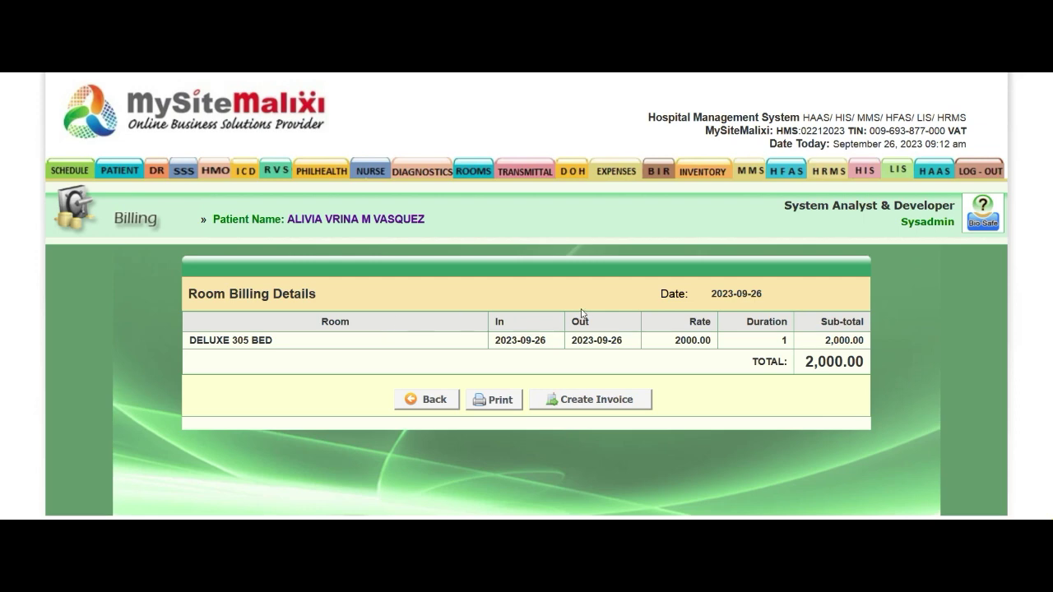
Create an invoice from the room billing details and choose a doctor for DR. Fee Percentage.
left_click(606, 399)
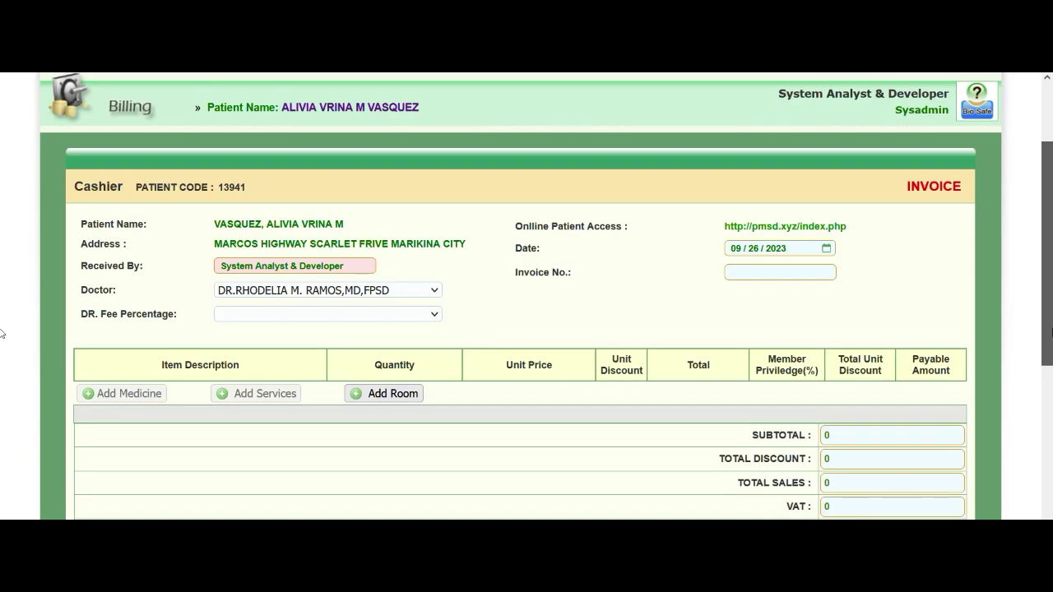
scroll(1, 333, "down", 3)
scroll(1, 345, "up", 2)
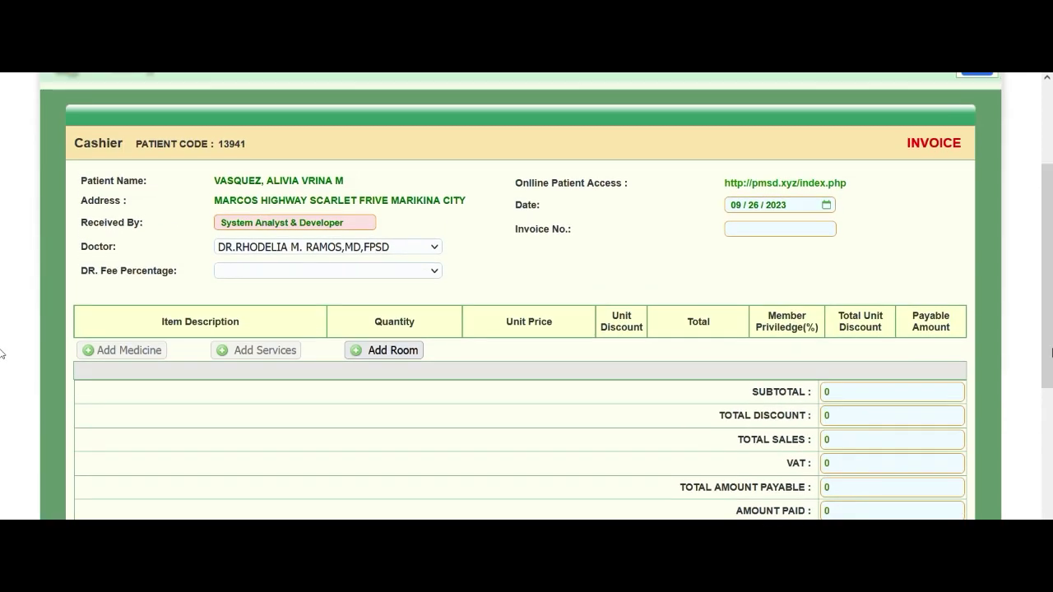
scroll(391, 425, "up", 1)
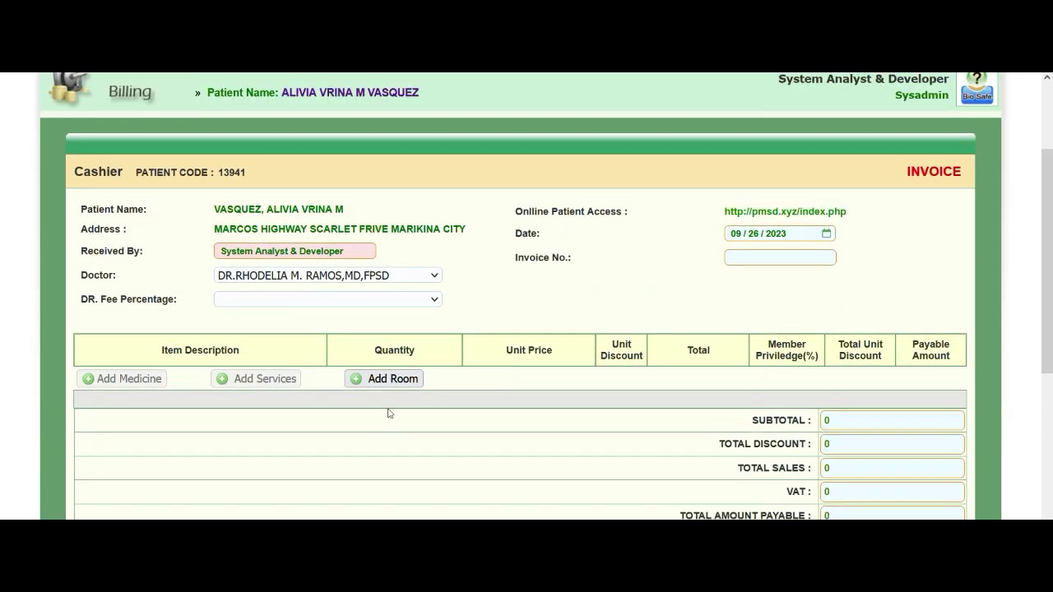
left_click(409, 303)
left_click(384, 380)
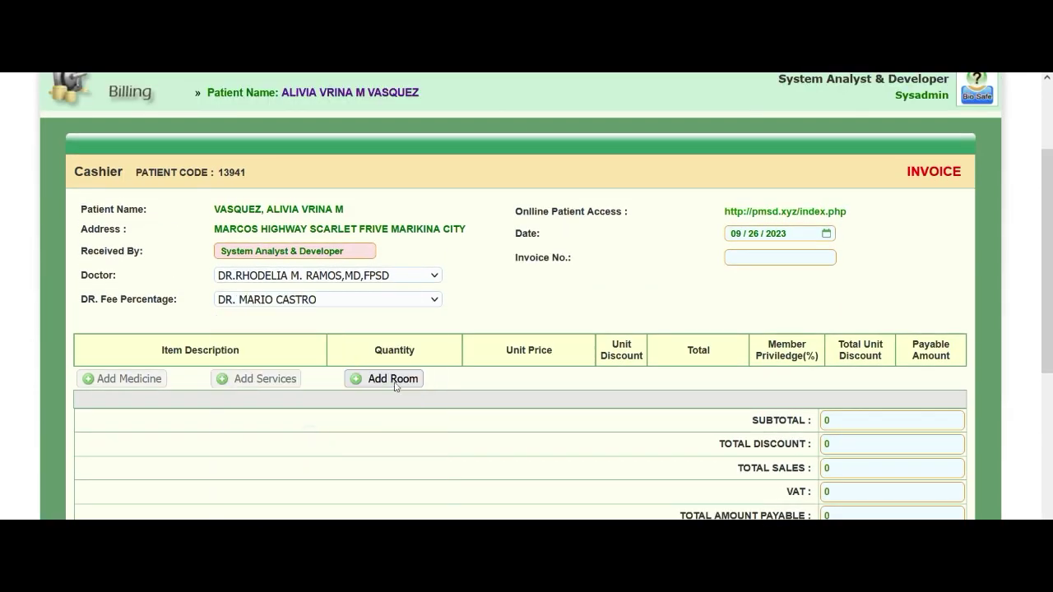
Add the room DELUXE 305 BED to the invoice and look over the totals and payment options.
left_click(395, 383)
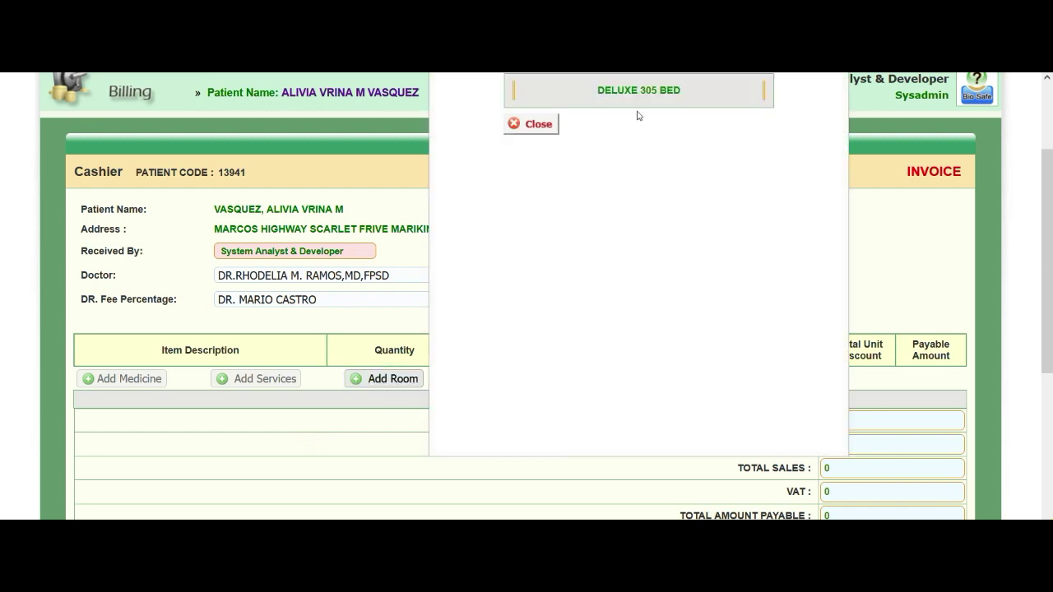
left_click(639, 92)
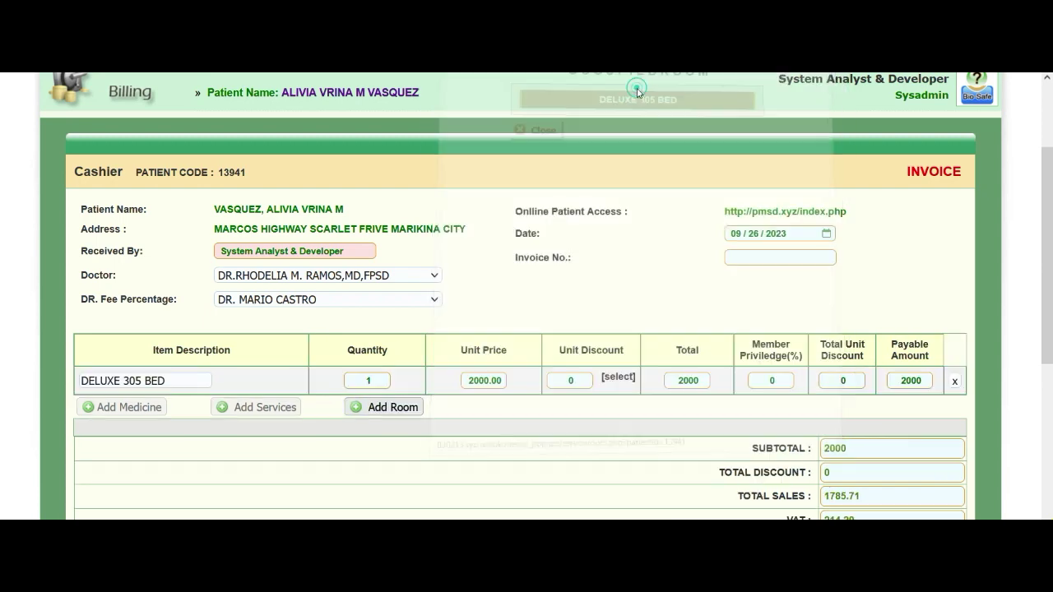
scroll(2, 298, "down", 2)
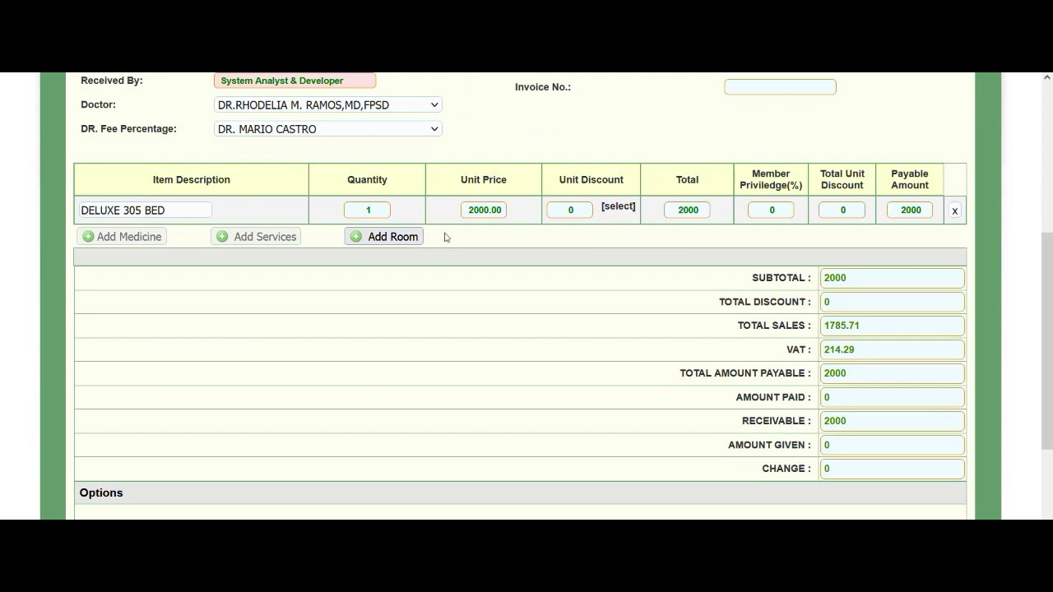
scroll(1, 288, "down", 2)
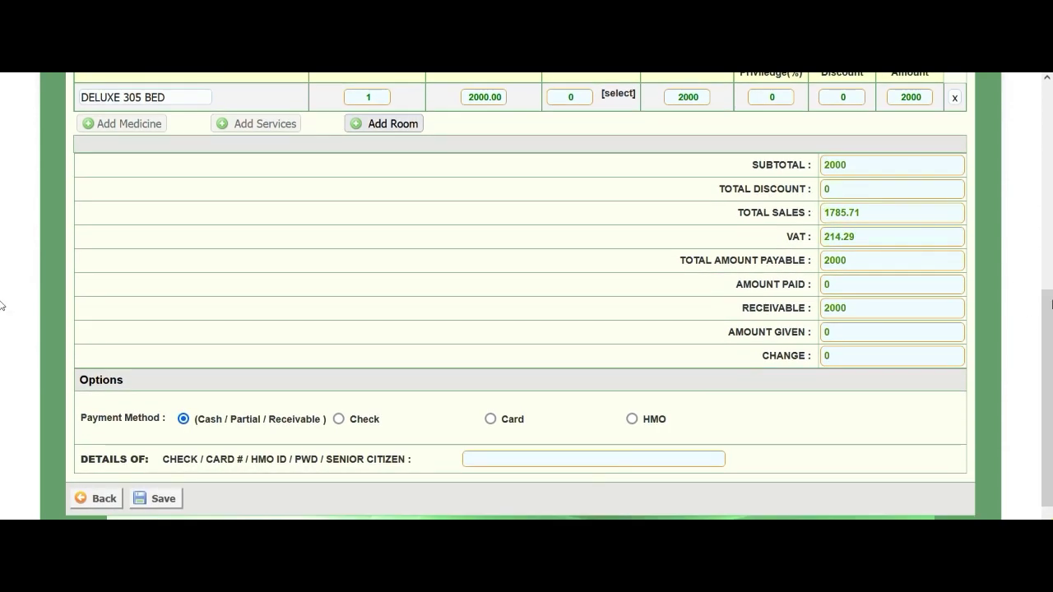
Set the unit discount of the DELUXE 305 BED item to 200 and check the discount and total amounts.
scroll(2, 304, "up", 2)
mouse_move(612, 215)
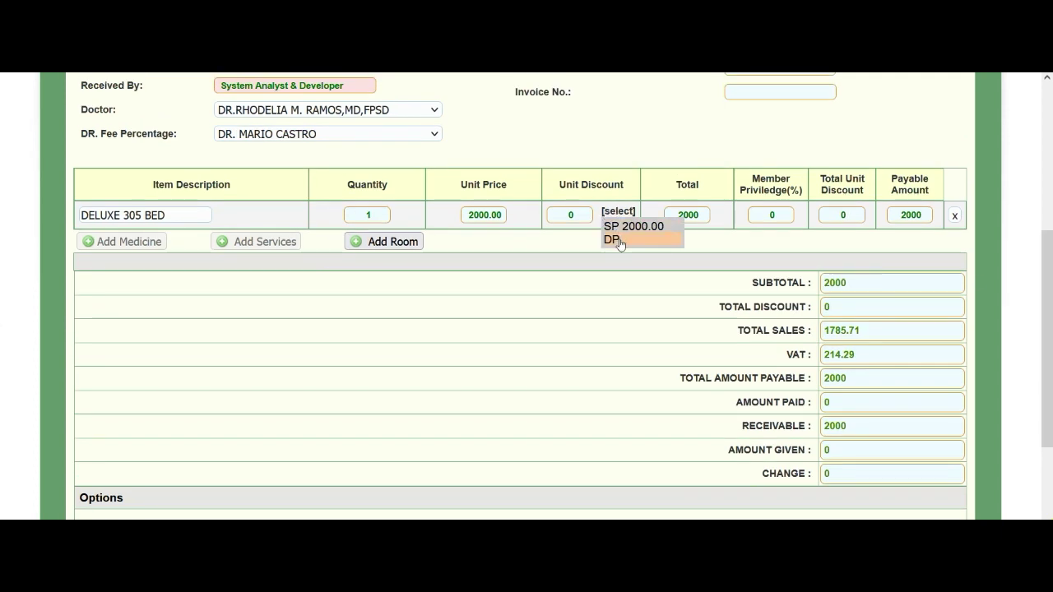
left_click(570, 214)
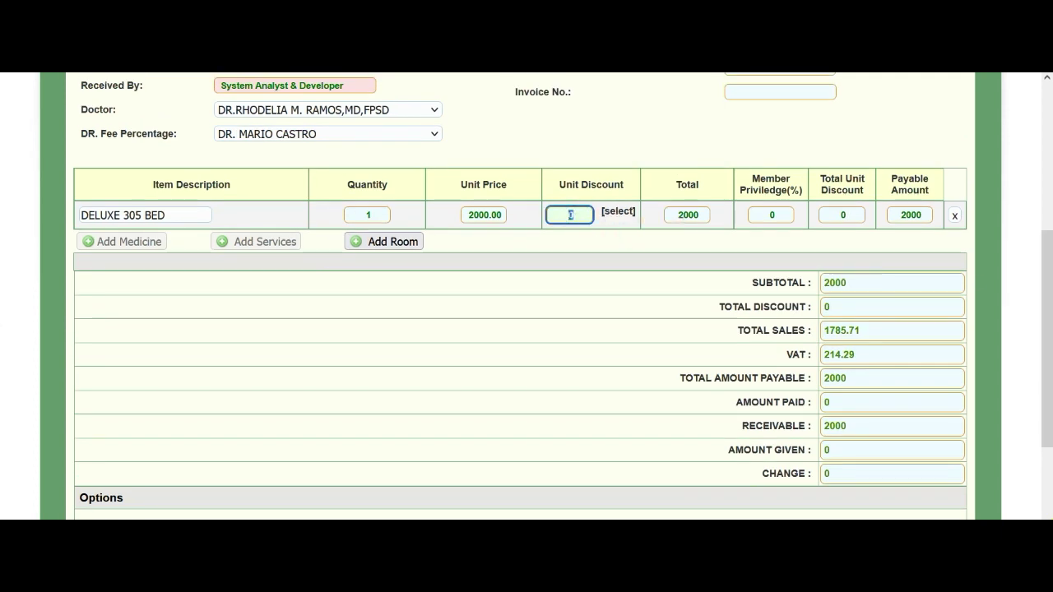
type("200")
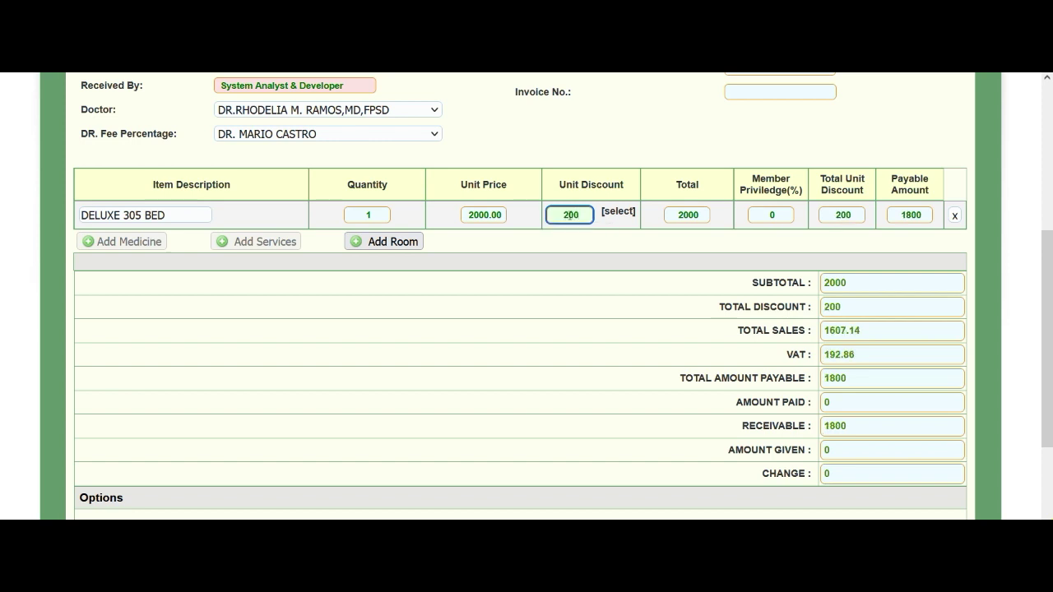
left_click(685, 253)
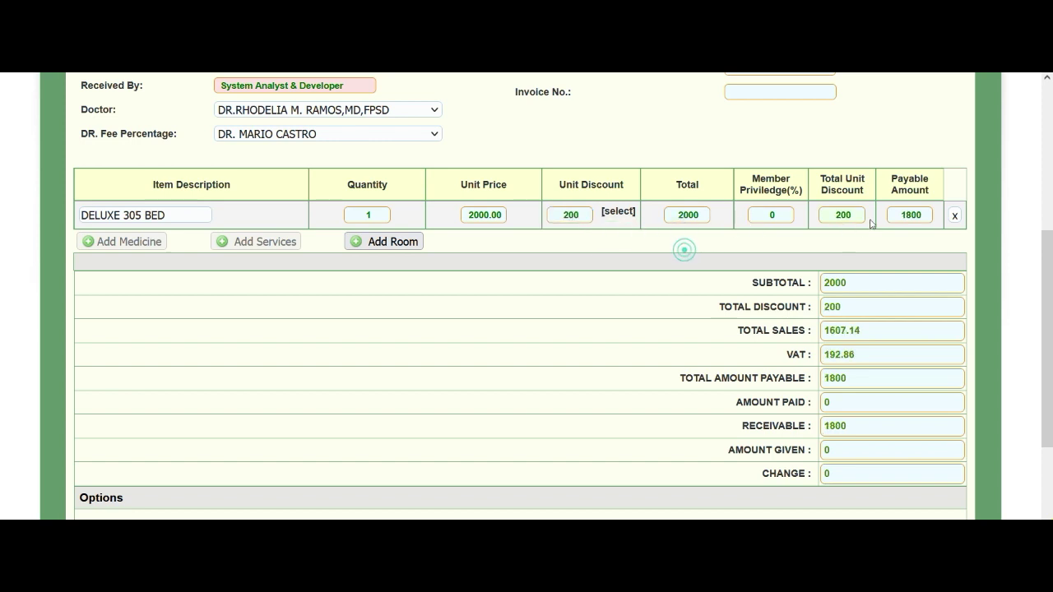
left_click(847, 215)
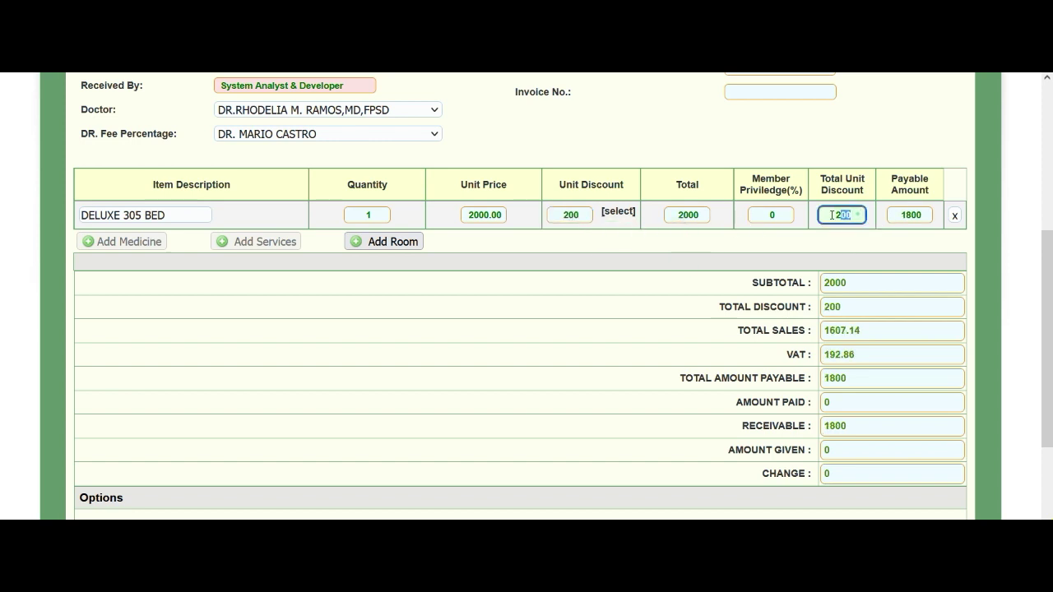
left_click(892, 217)
scroll(1, 279, "down", 2)
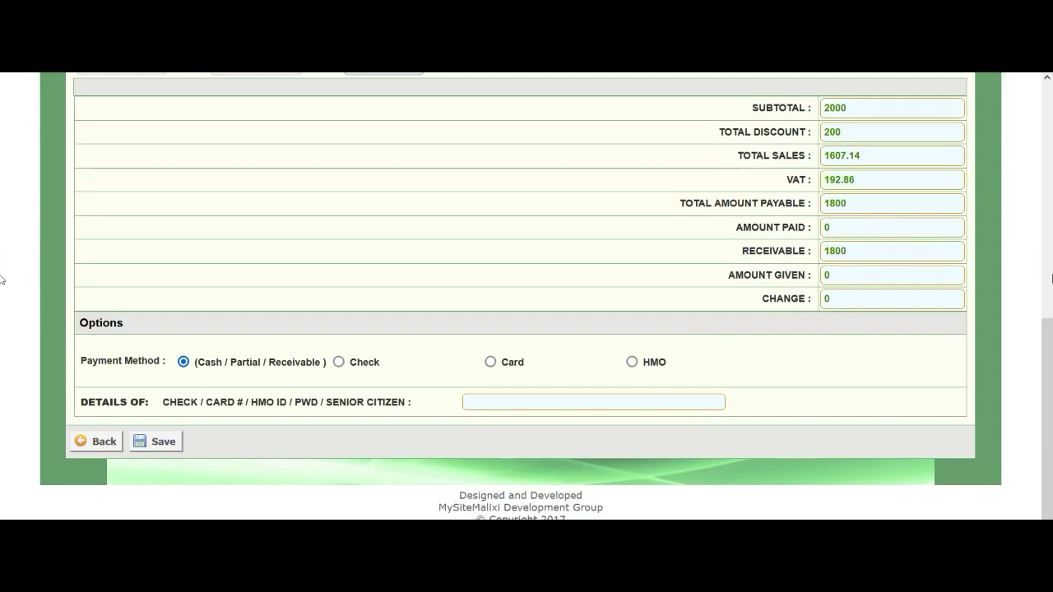
scroll(1, 310, "up", 1)
scroll(2, 309, "up", 1)
double_click(833, 261)
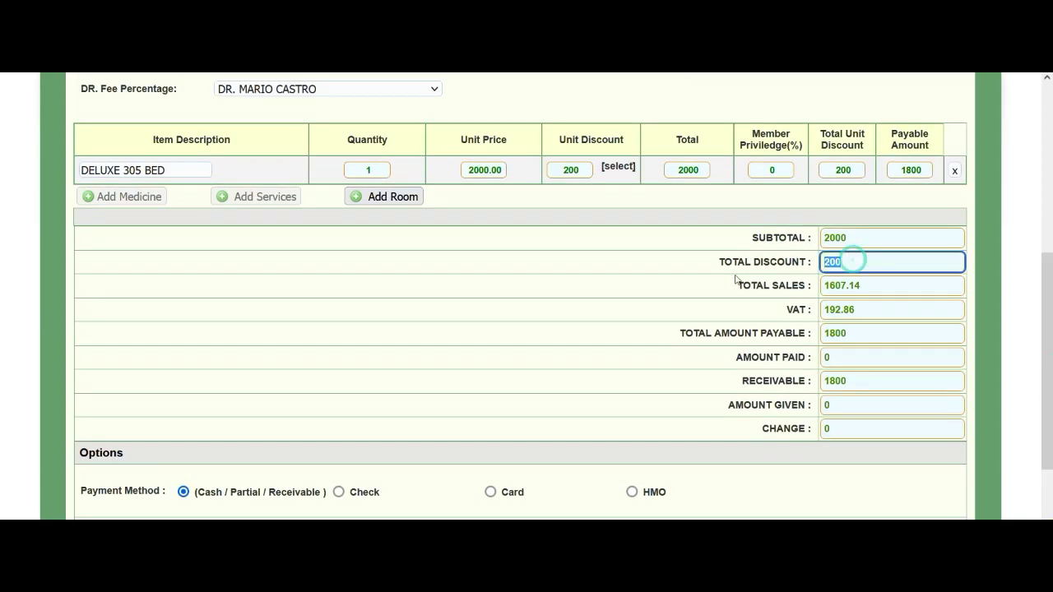
Set the invoice's amount paid to 1800.
scroll(2, 337, "down", 3)
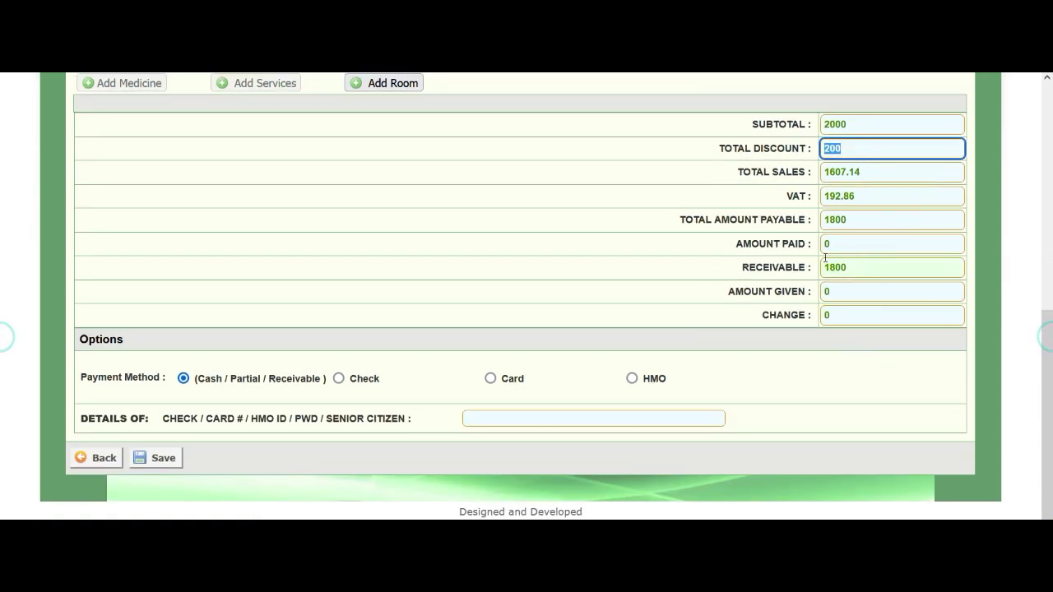
left_click(835, 244)
double_click(834, 245)
type("1800")
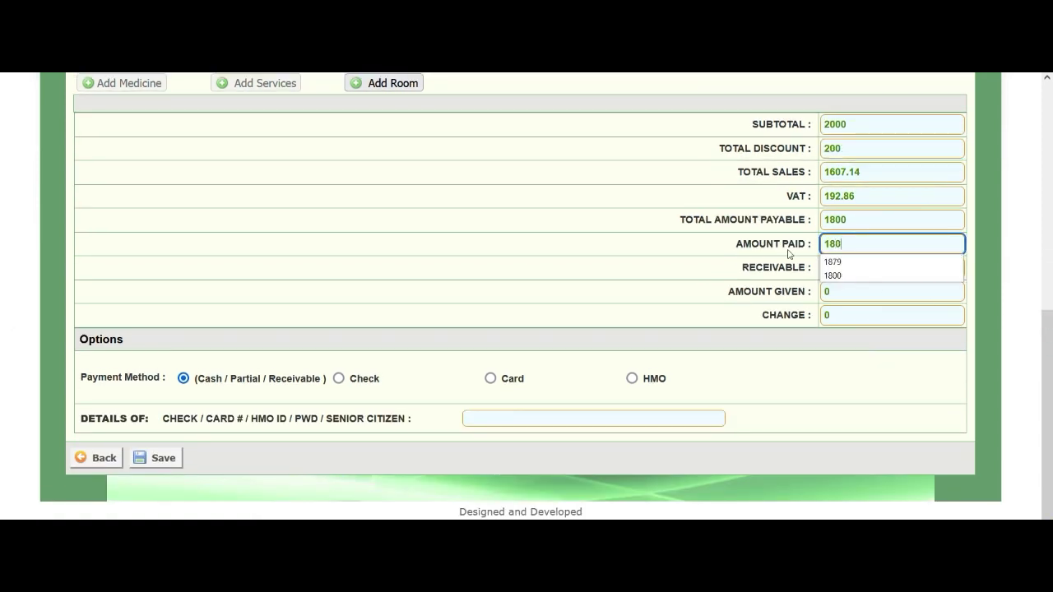
Set the invoice's amount given to 2000.
double_click(832, 296)
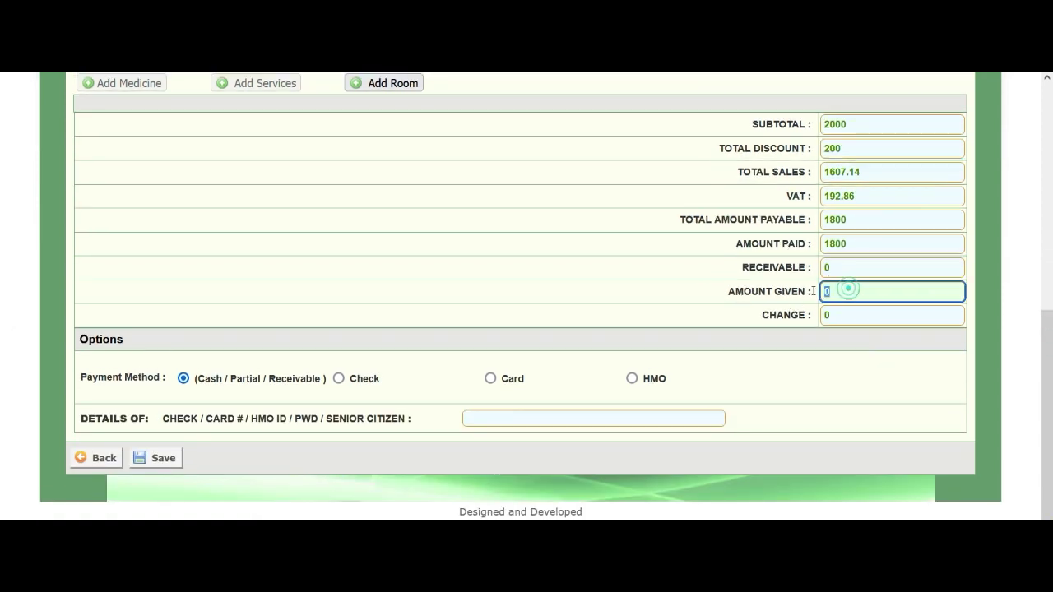
type("2000")
left_click(691, 316)
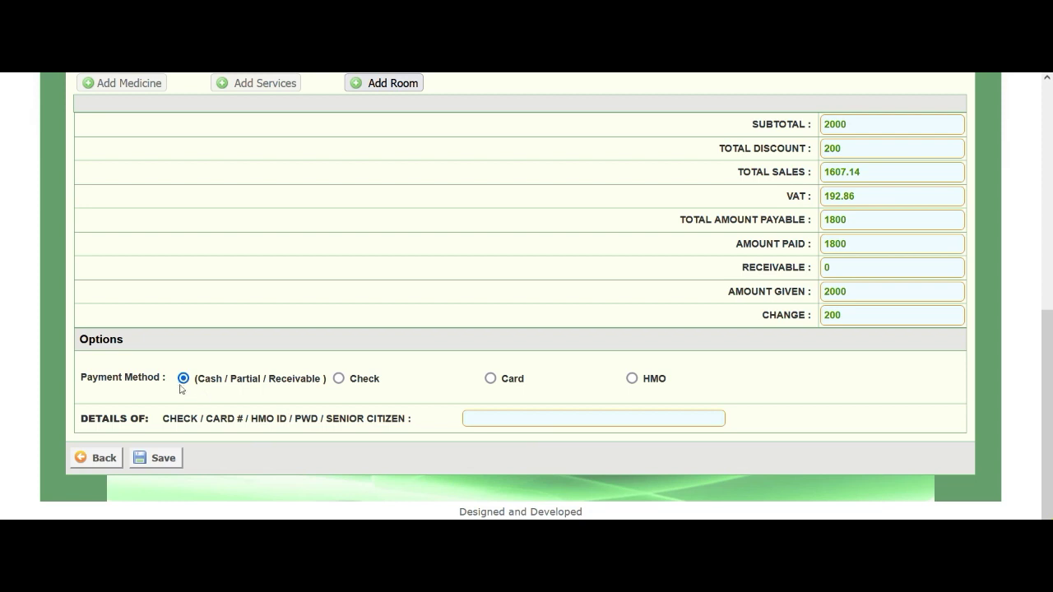
Fill in the payment details with the senior citizen label and card number, and review the invoice entries.
left_click(524, 414)
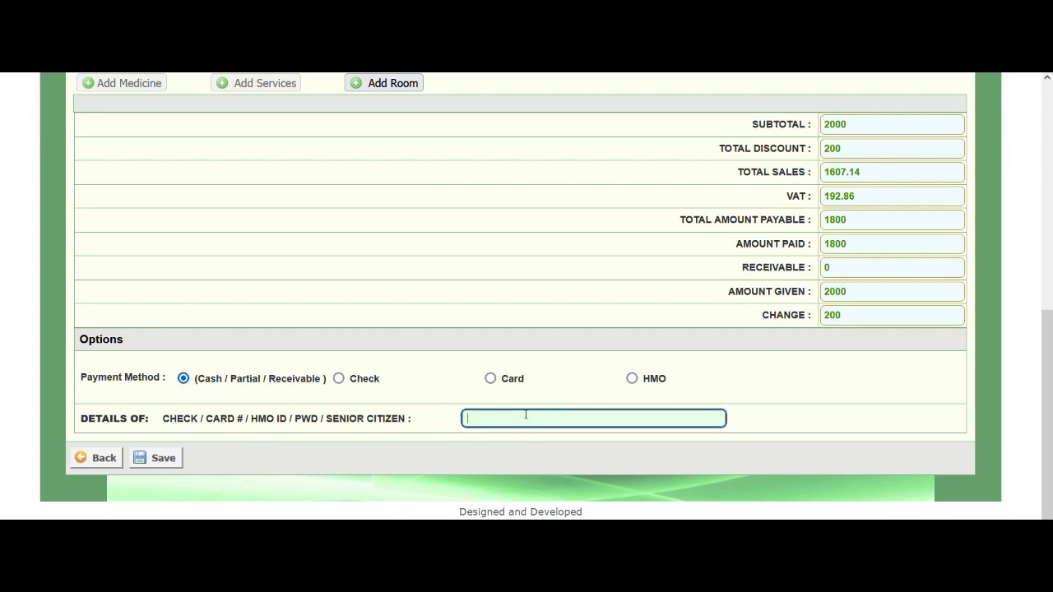
type("SENIO")
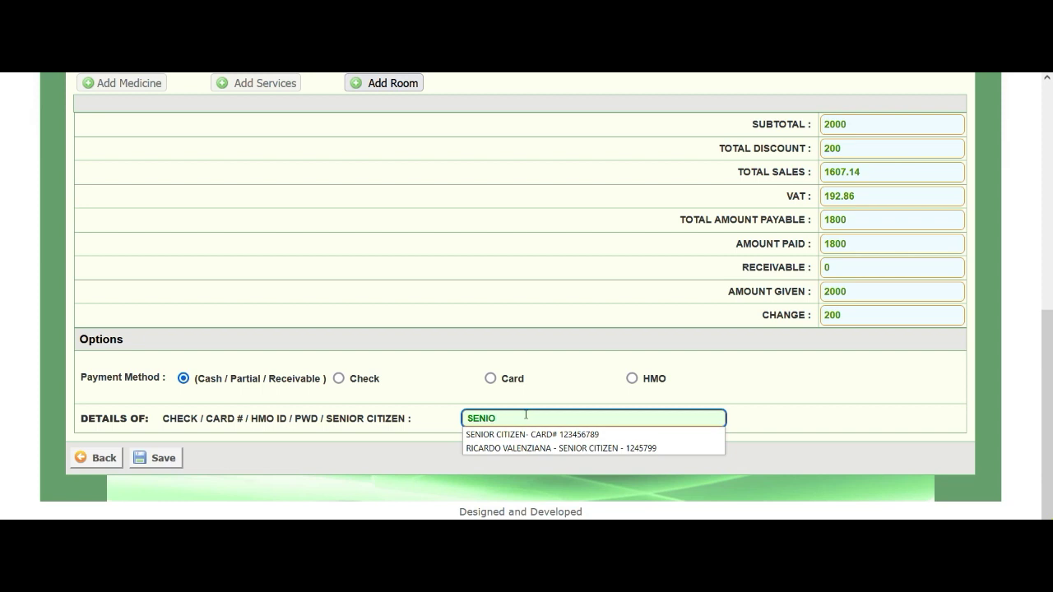
scroll(555, 459, "up", 1)
type("OR CITIZEN- CARD# 123456789")
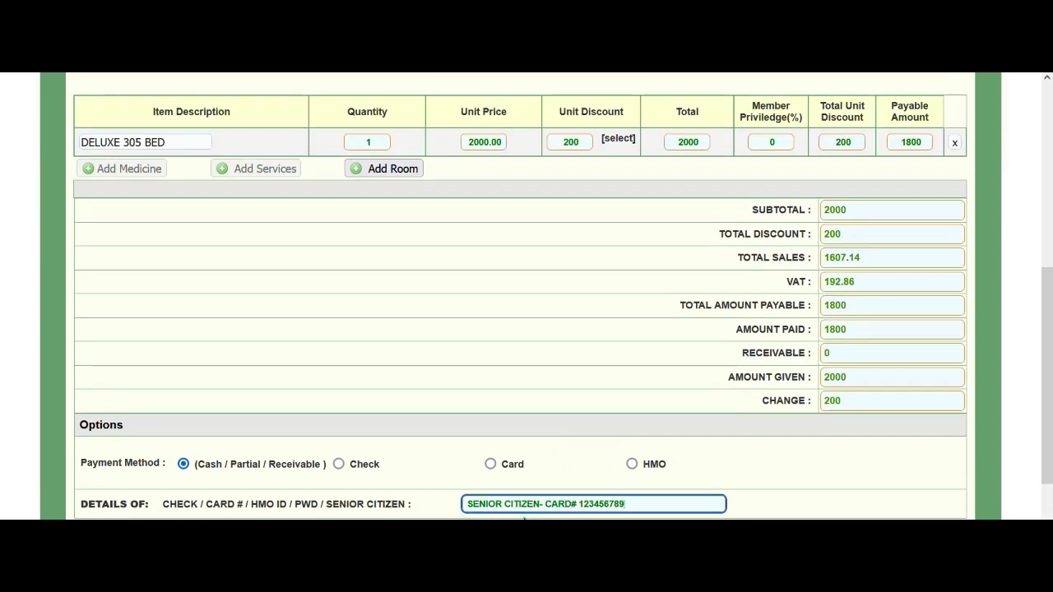
scroll(1, 395, "down", 2)
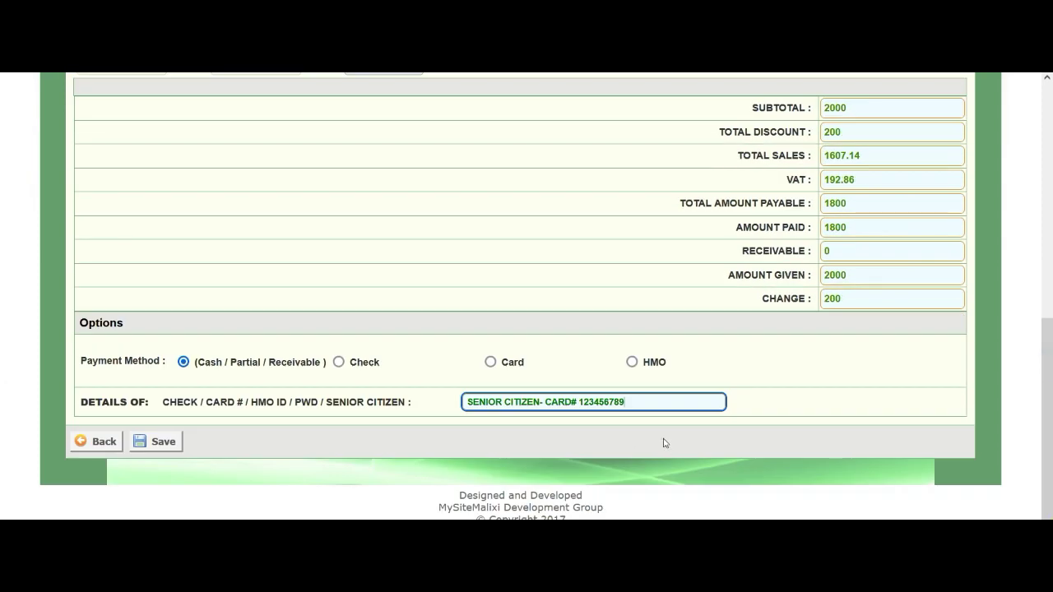
scroll(2, 366, "up", 4)
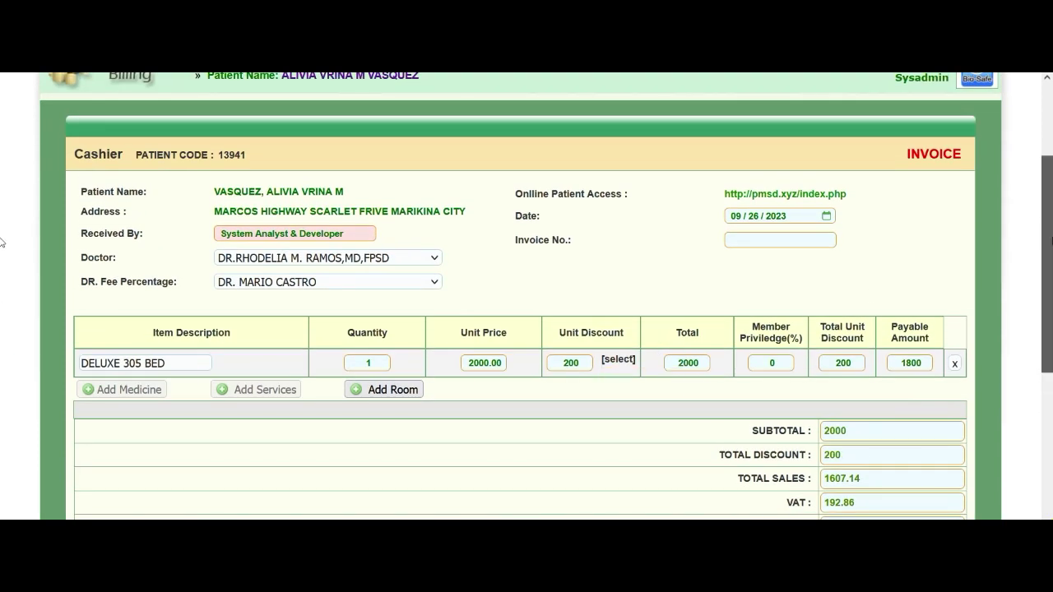
scroll(605, 362, "down", 4)
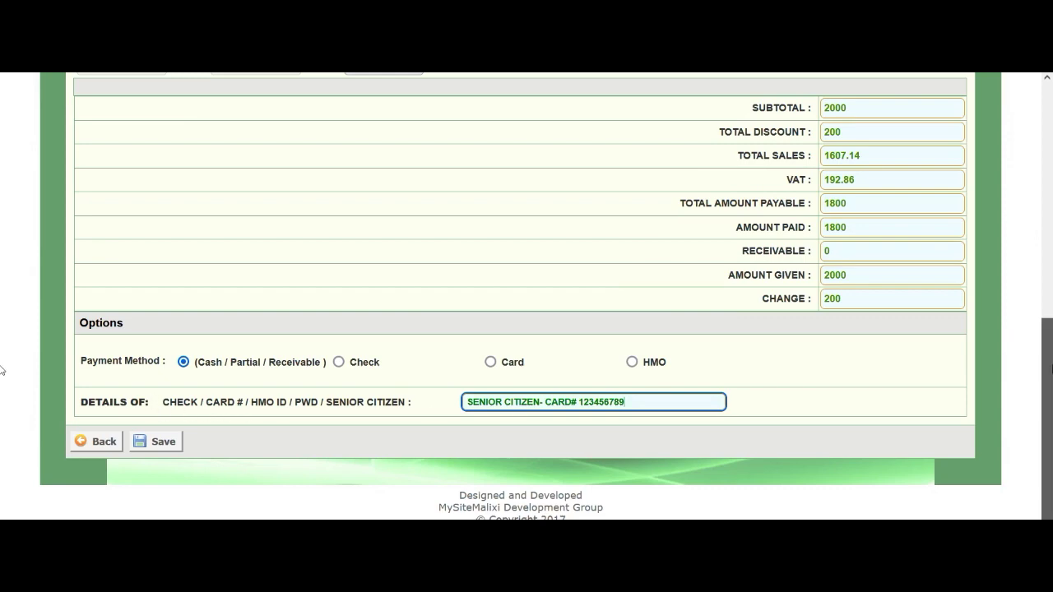
scroll(2, 370, "up", 2)
scroll(2, 370, "down", 2)
Try to save the invoice, and fill in its invoice number as TESTSEPT262023.
left_click(163, 442)
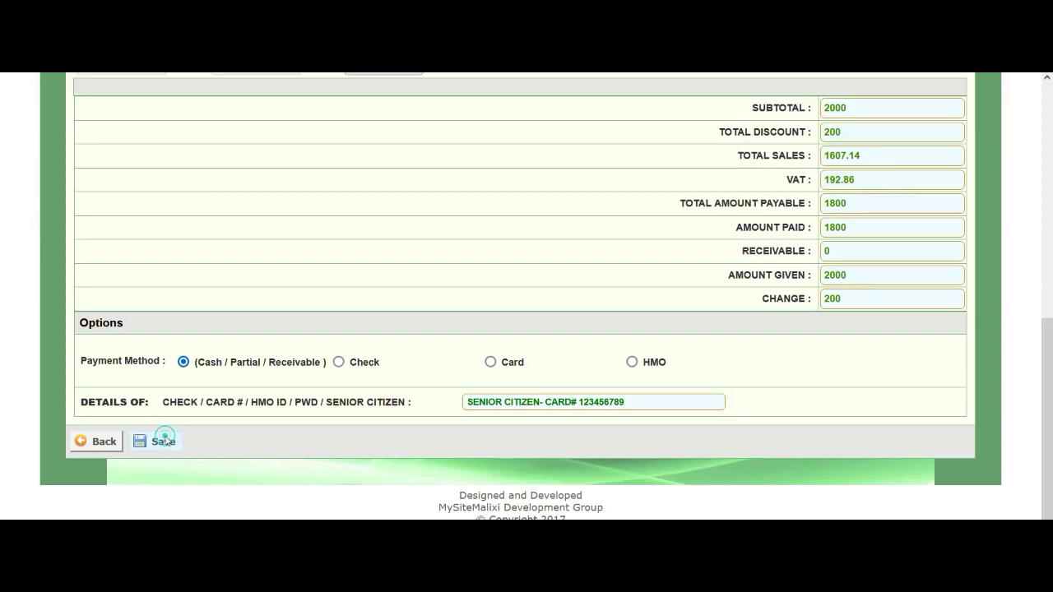
left_click(740, 210)
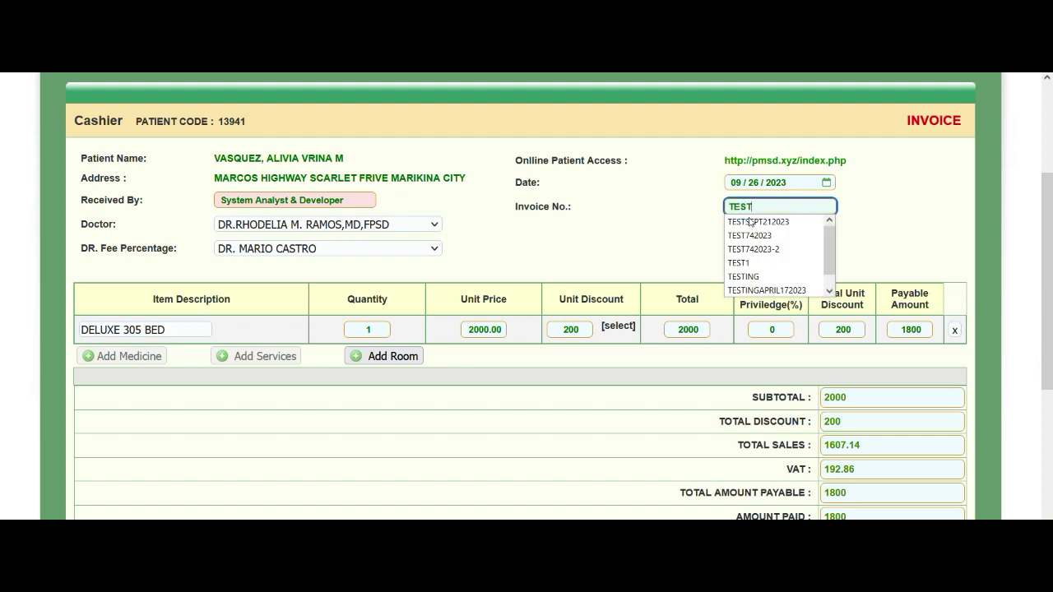
left_click(750, 222)
left_click(781, 207)
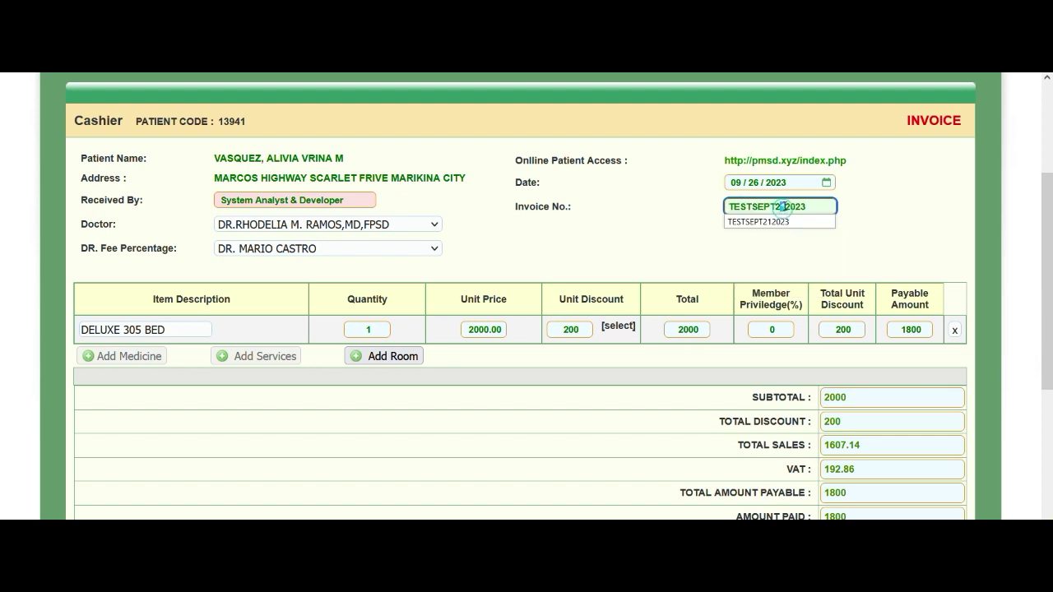
left_click_drag(782, 207, 785, 207)
type("6")
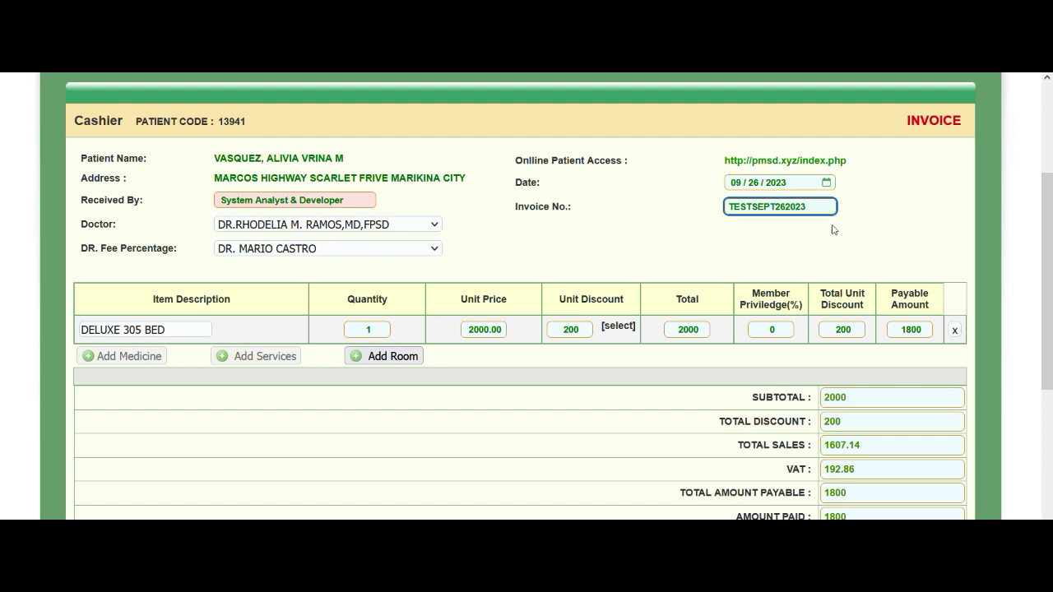
left_click(839, 228)
Recheck the payment details and invoice number, save the invoice and confirm its amounts.
scroll(642, 407, "down", 3)
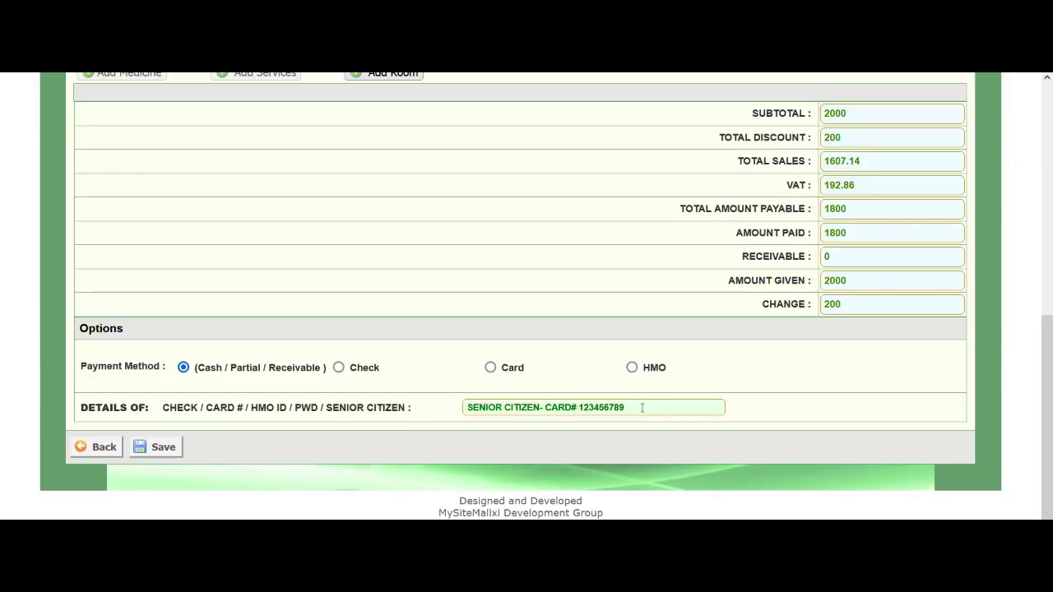
left_click(641, 407)
scroll(1017, 247, "up", 5)
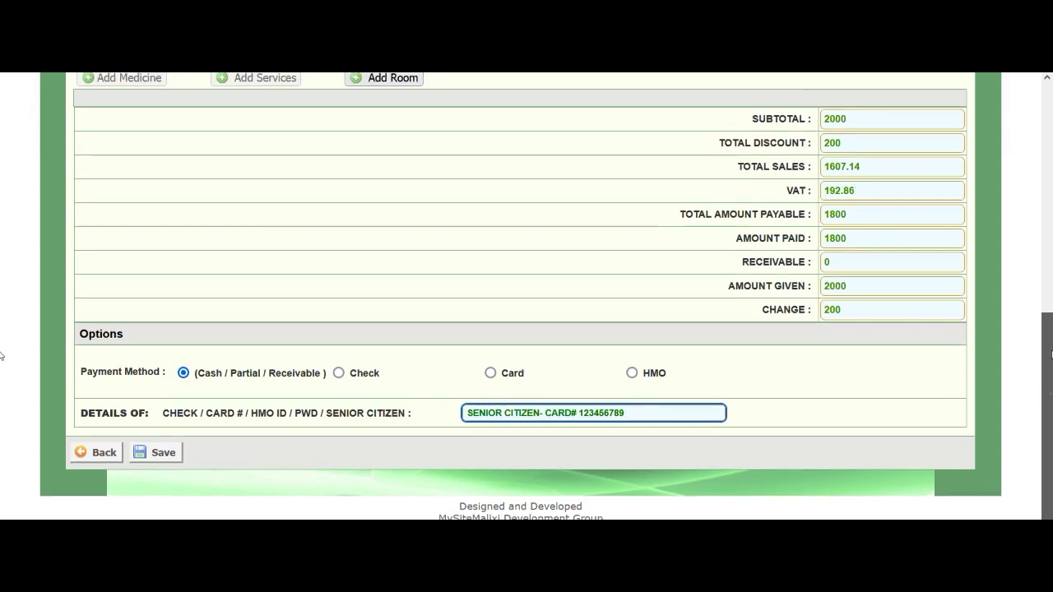
left_click(821, 205)
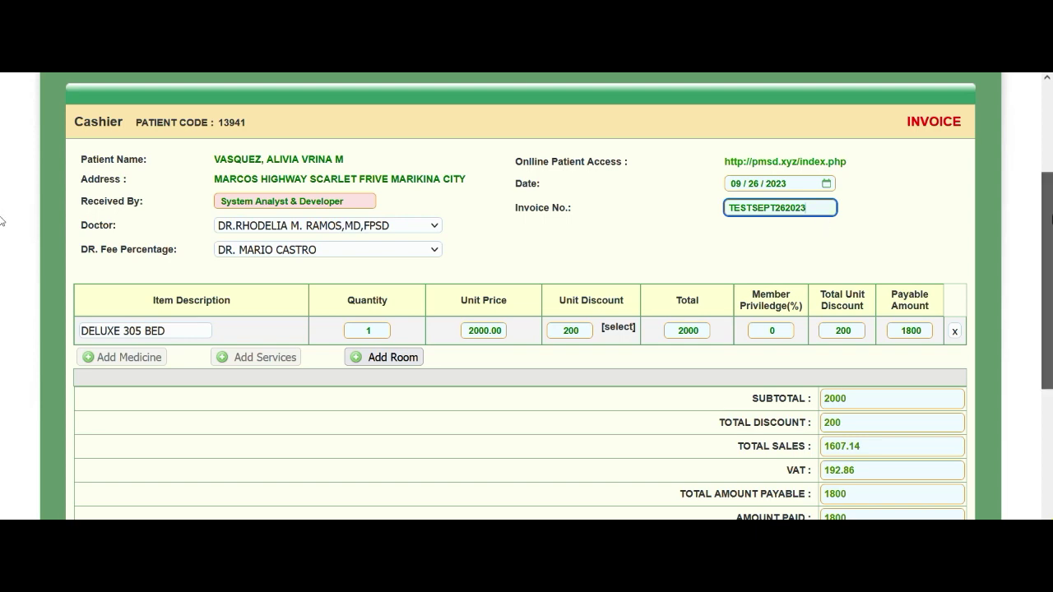
scroll(213, 465, "down", 4)
left_click(163, 441)
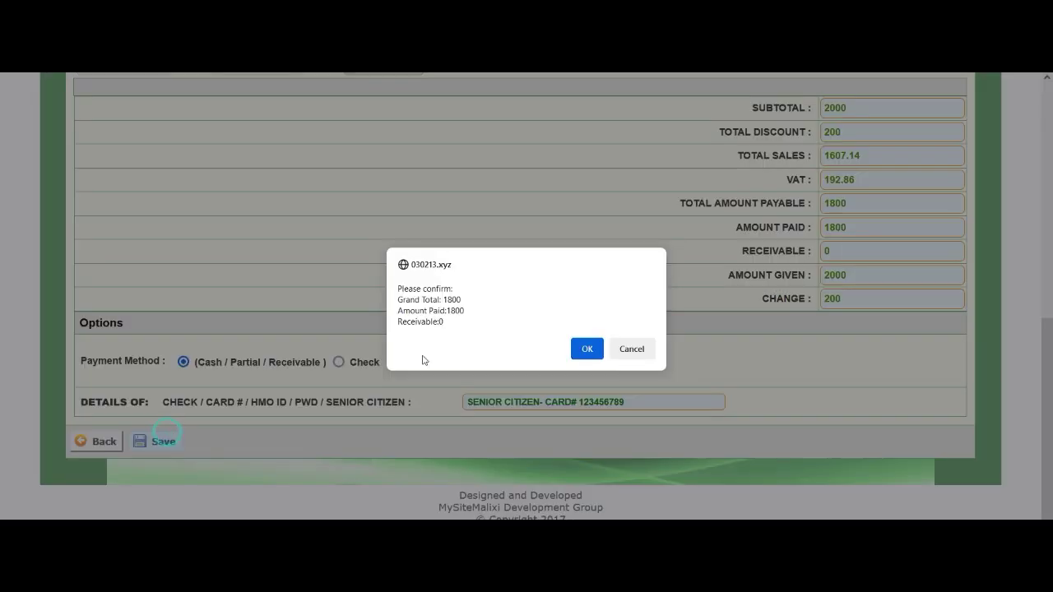
key("Return")
Open the patient's room records and check the discharge status of DELUXE 305.
left_click(327, 165)
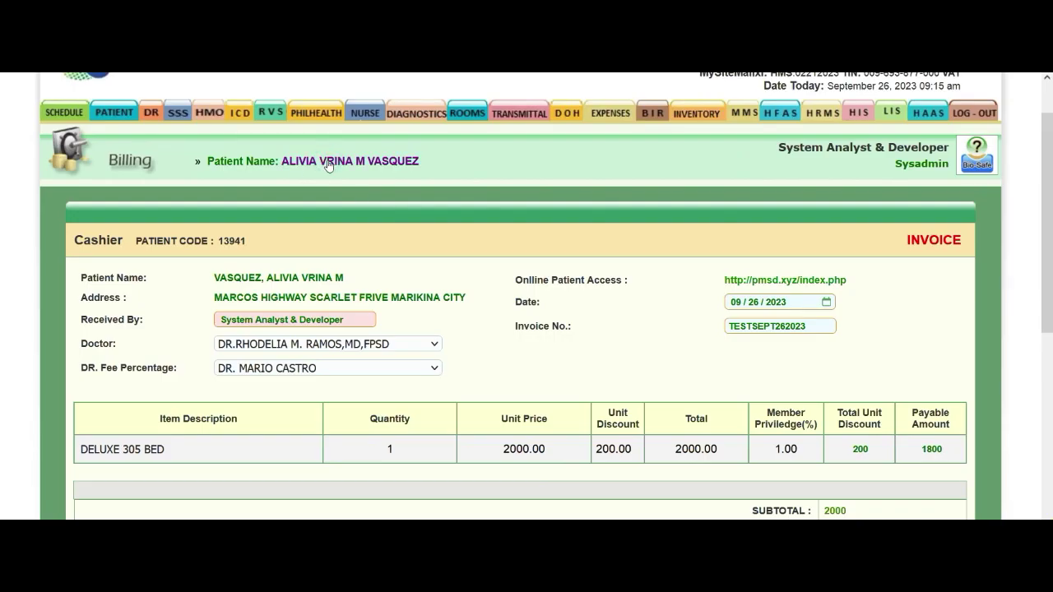
scroll(3, 404, "down", 15)
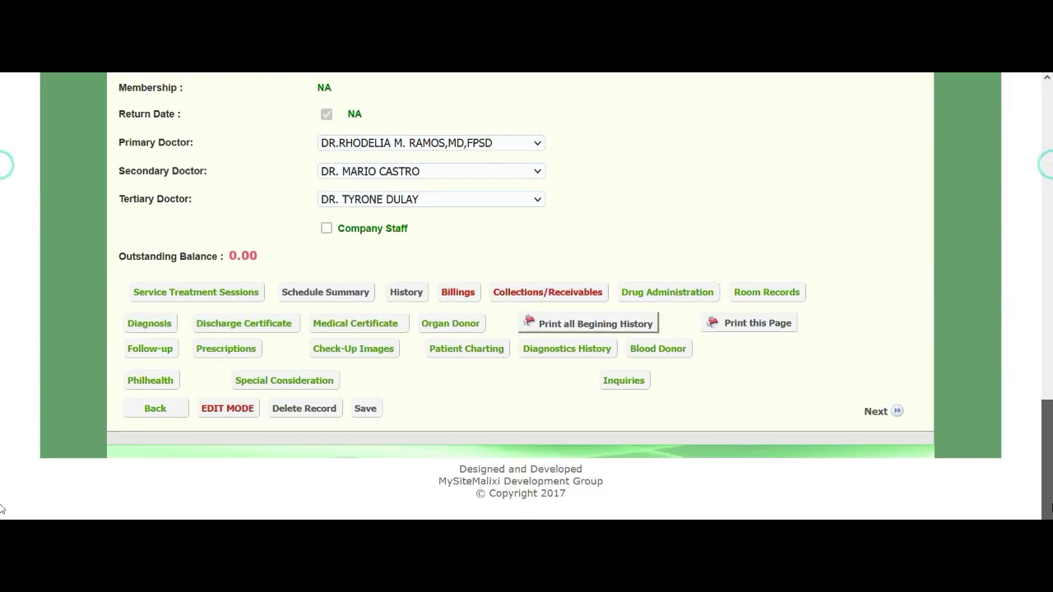
left_click(774, 294)
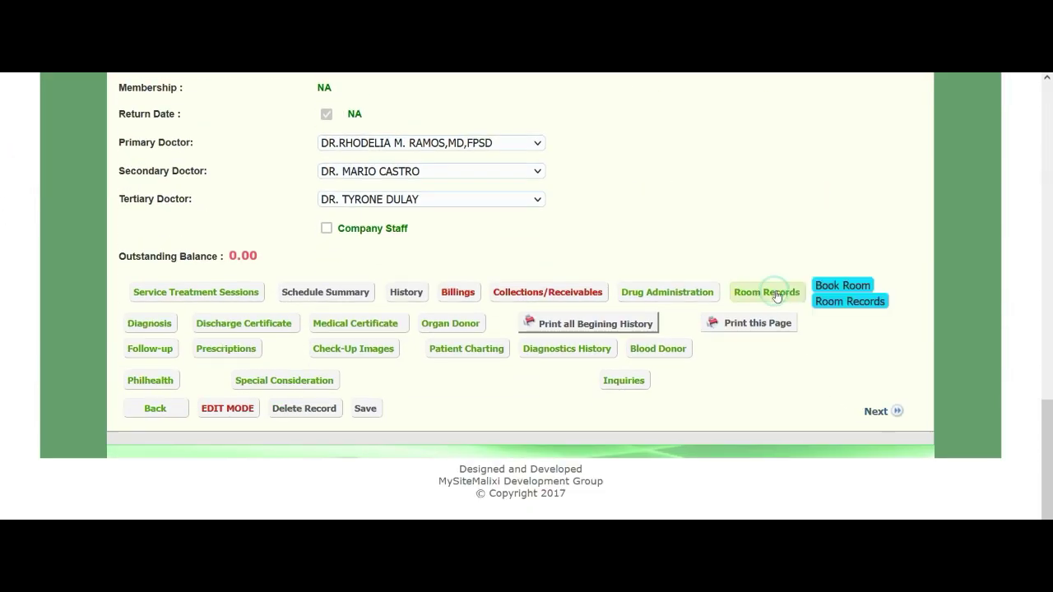
left_click(854, 302)
scroll(853, 305, "down", 1)
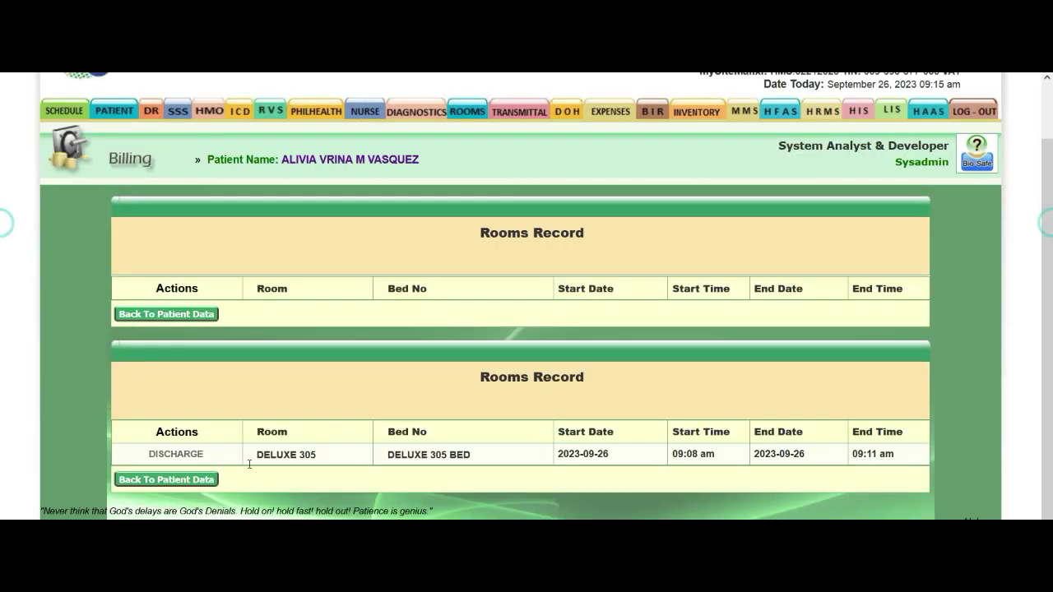
left_click_drag(228, 455, 130, 453)
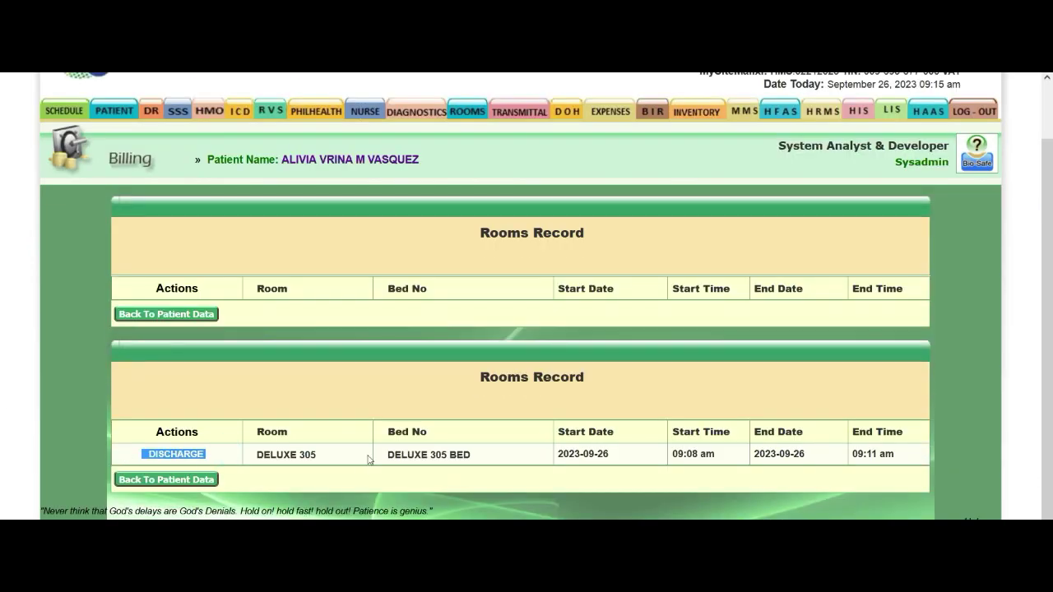
Open the patient's payment history and check the payable and paid amounts of invoice TESTSEPT262023.
left_click(329, 164)
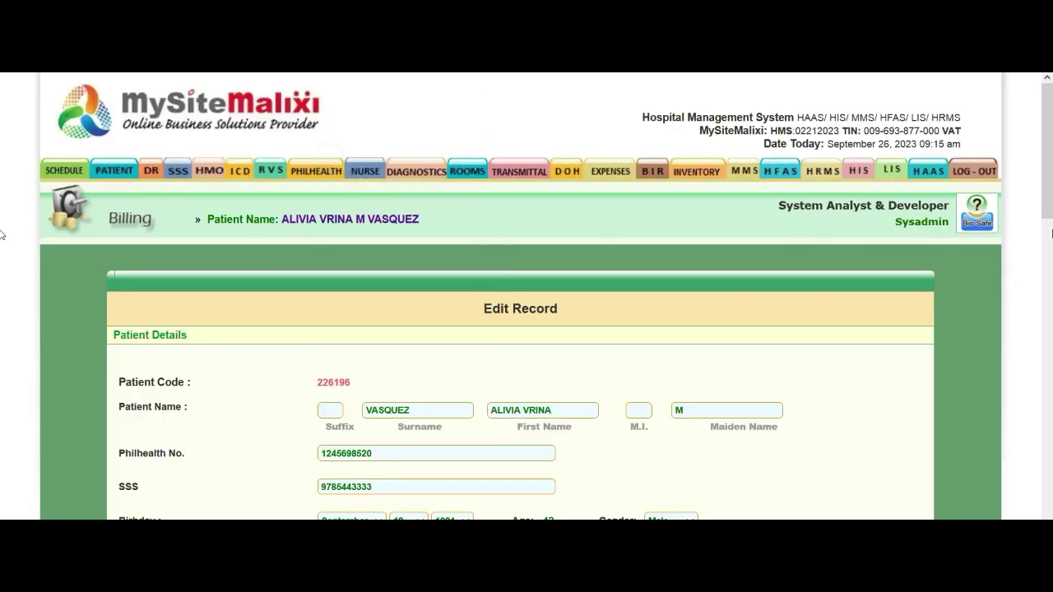
scroll(329, 246, "down", 15)
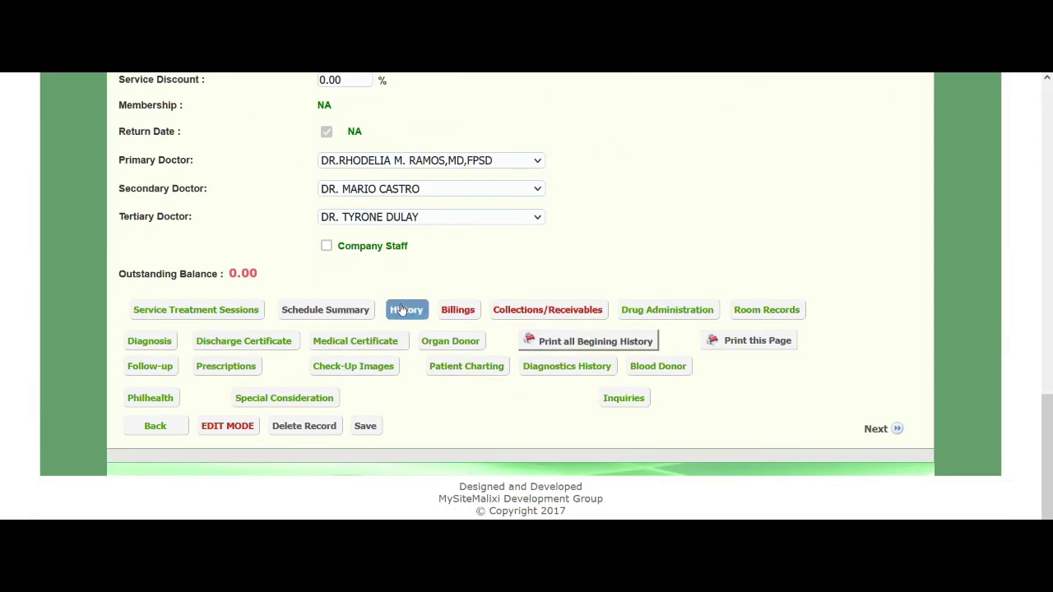
mouse_move(402, 310)
left_click(465, 335)
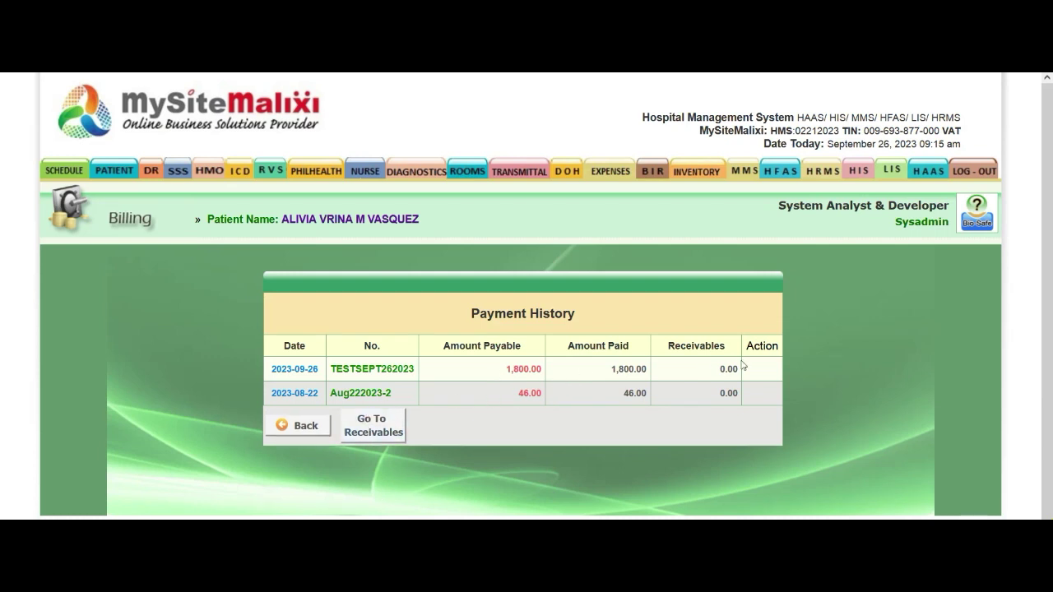
left_click_drag(494, 370, 548, 373)
left_click(598, 370)
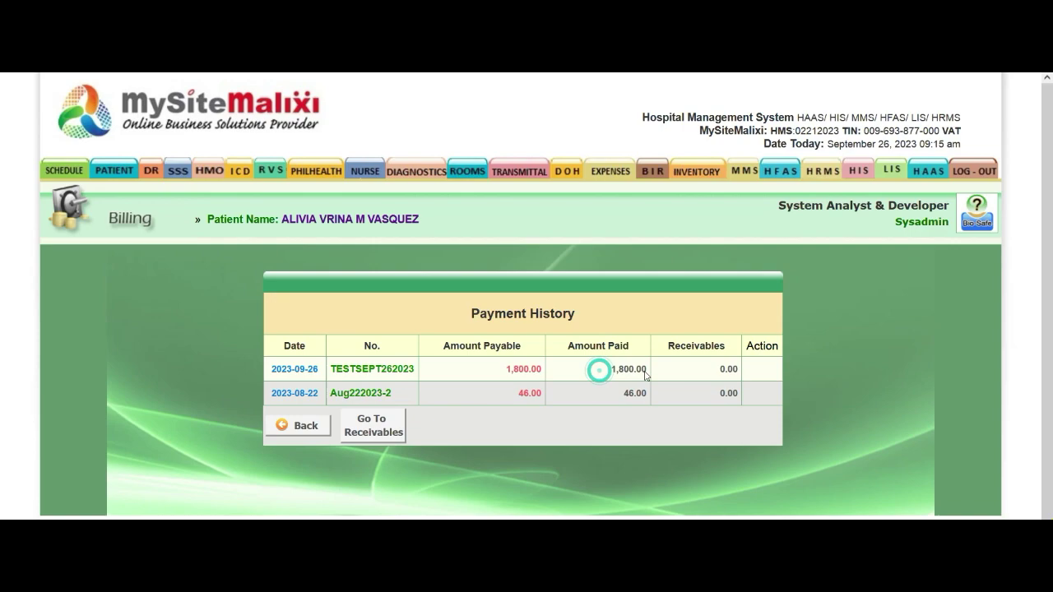
Open the 2023-09-26 invoice from the payment history and review its item and totals.
left_click(289, 369)
scroll(466, 242, "down", 4)
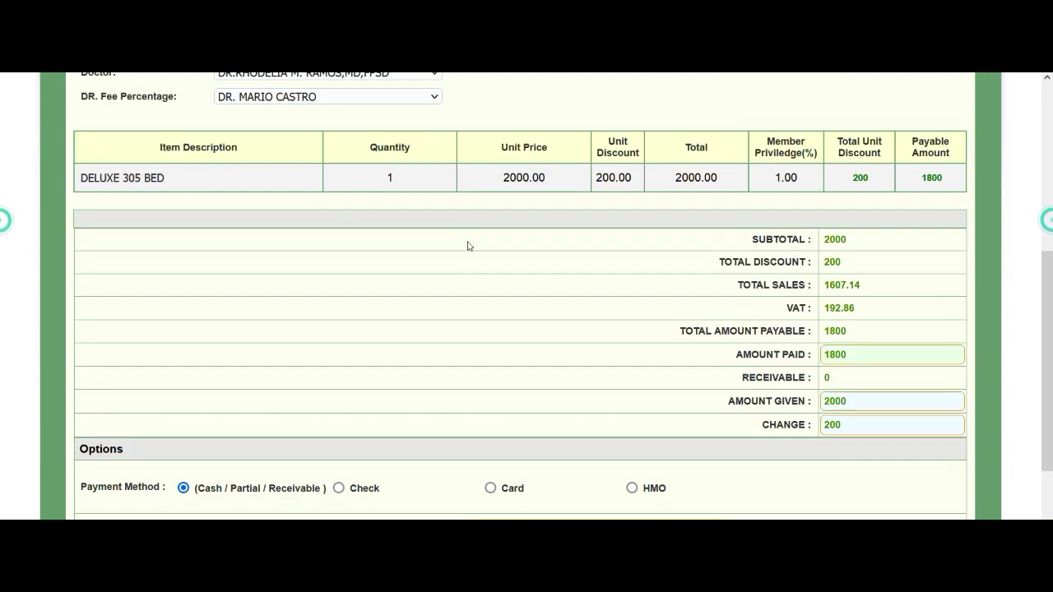
scroll(1048, 284, "up", 4)
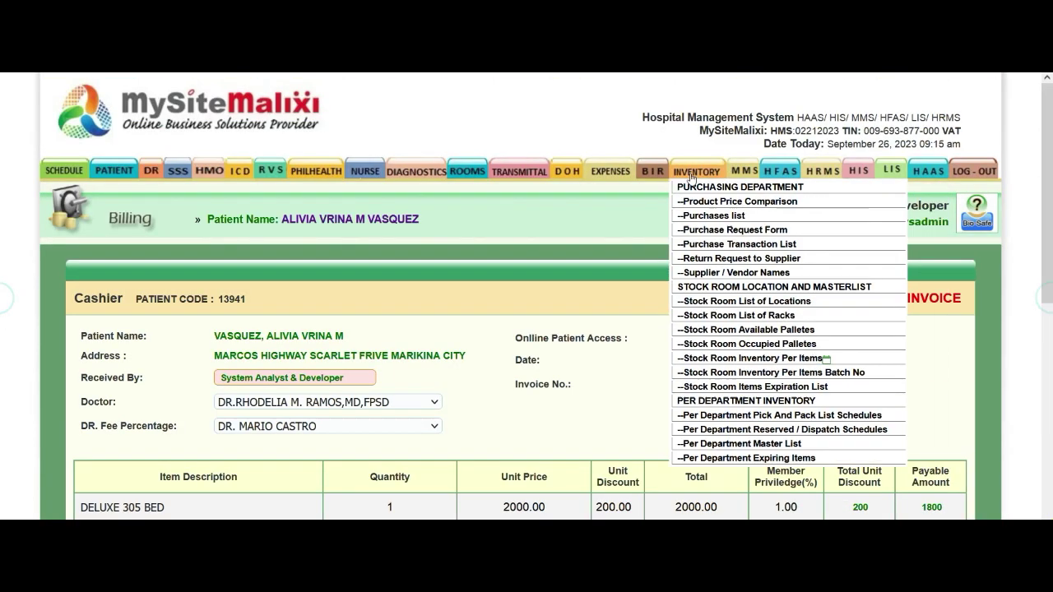
Open the list of all invoices, check the TESTSEPT262023 entry's payment and review that invoice's details.
mouse_move(779, 172)
left_click(793, 200)
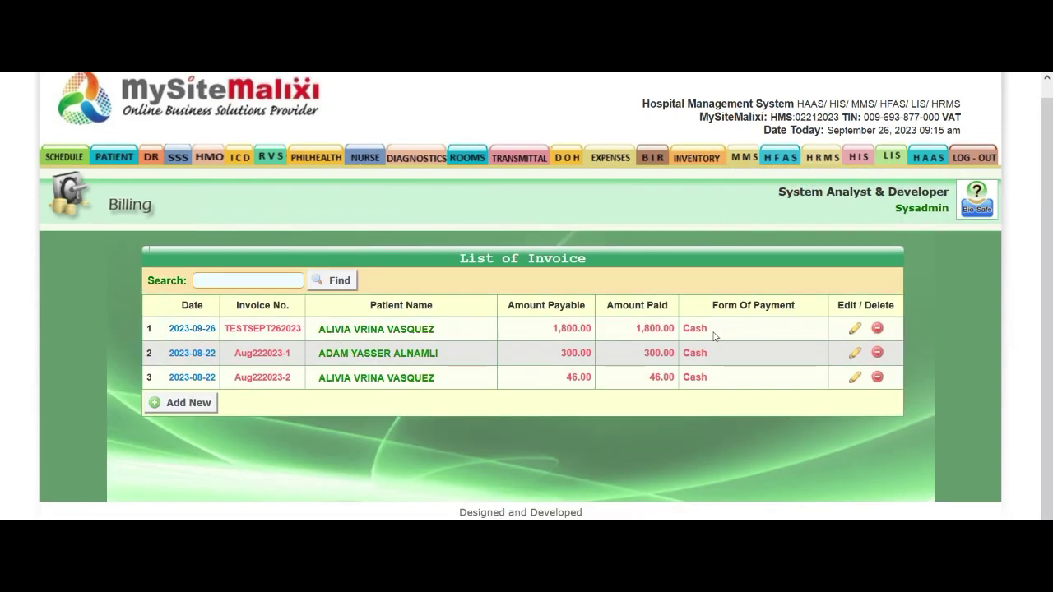
left_click_drag(714, 333, 649, 329)
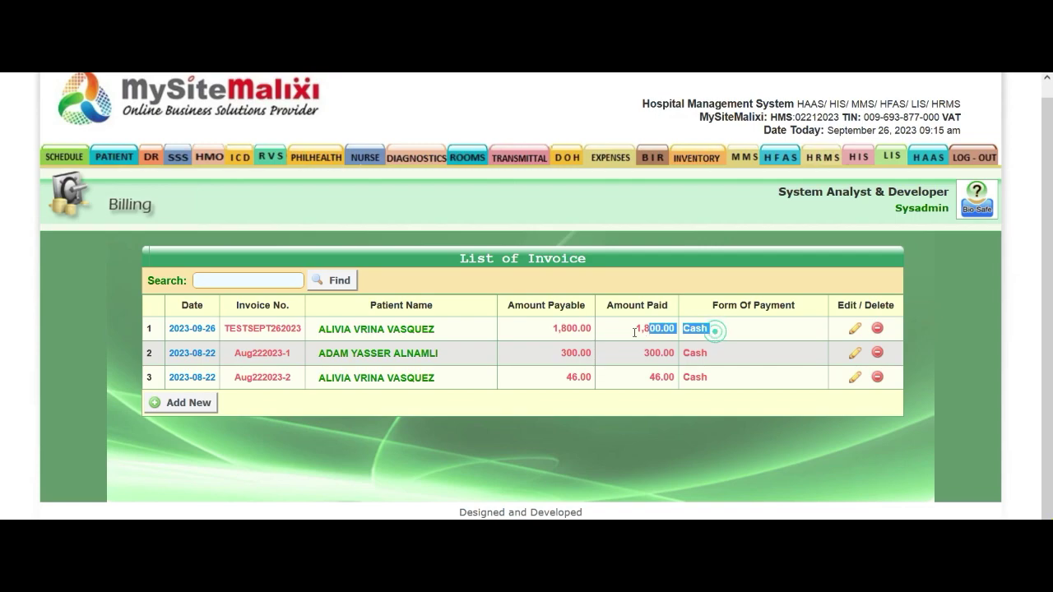
left_click(186, 331)
scroll(2, 411, "down", 5)
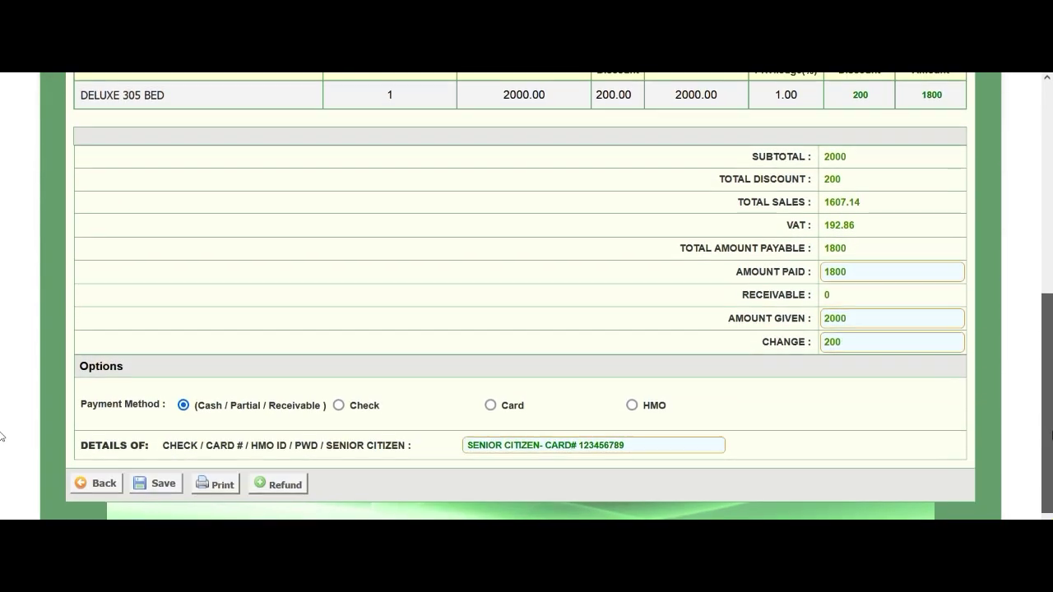
scroll(2, 436, "up", 5)
Check the Room Billings list and generate the Room Summary report for the day 2023-09-26.
left_click(493, 243)
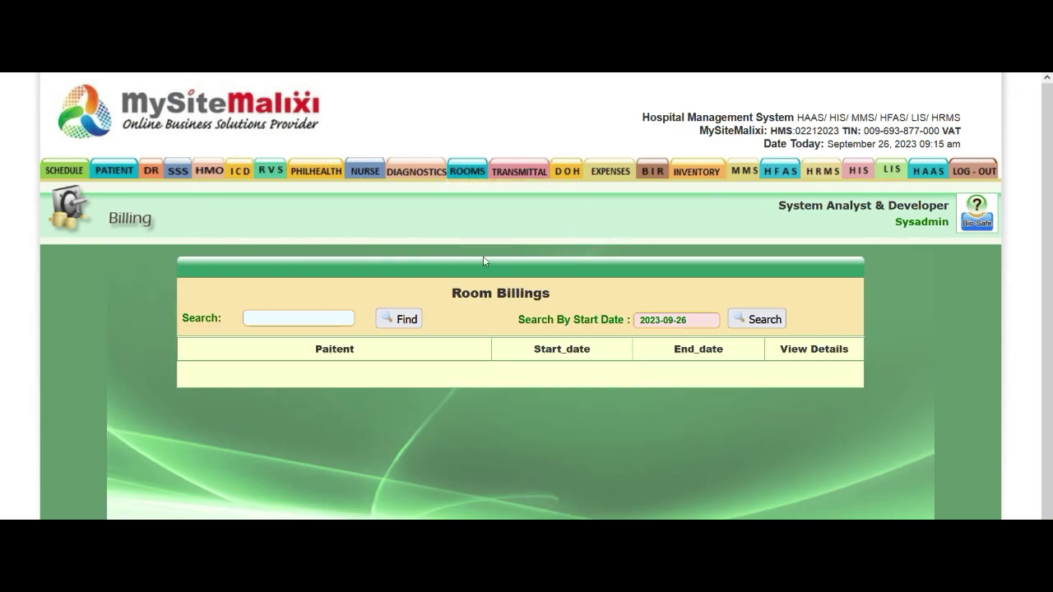
left_click(475, 259)
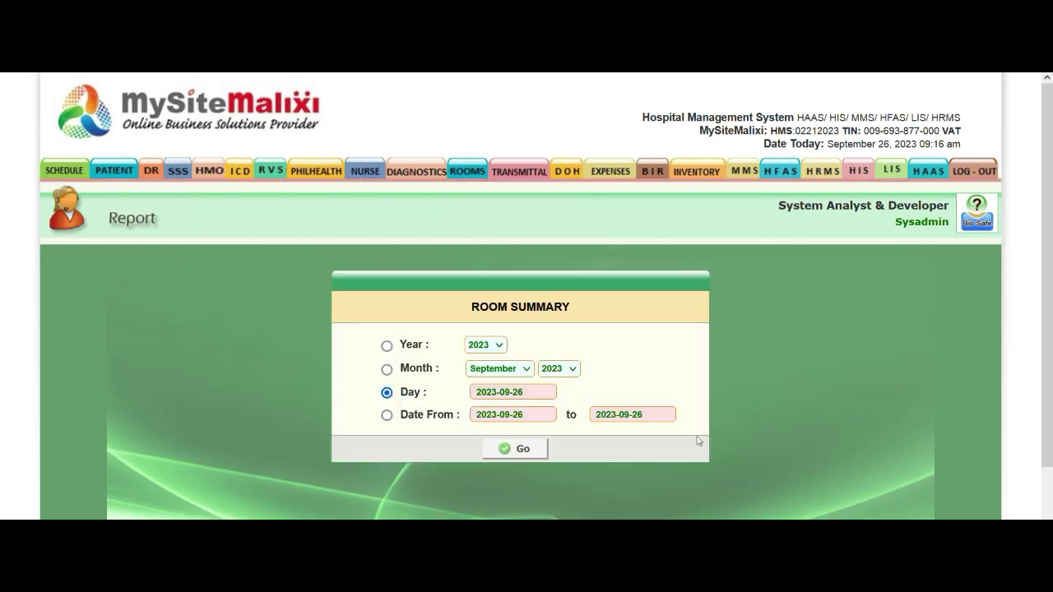
left_click(522, 448)
scroll(334, 382, "down", 3)
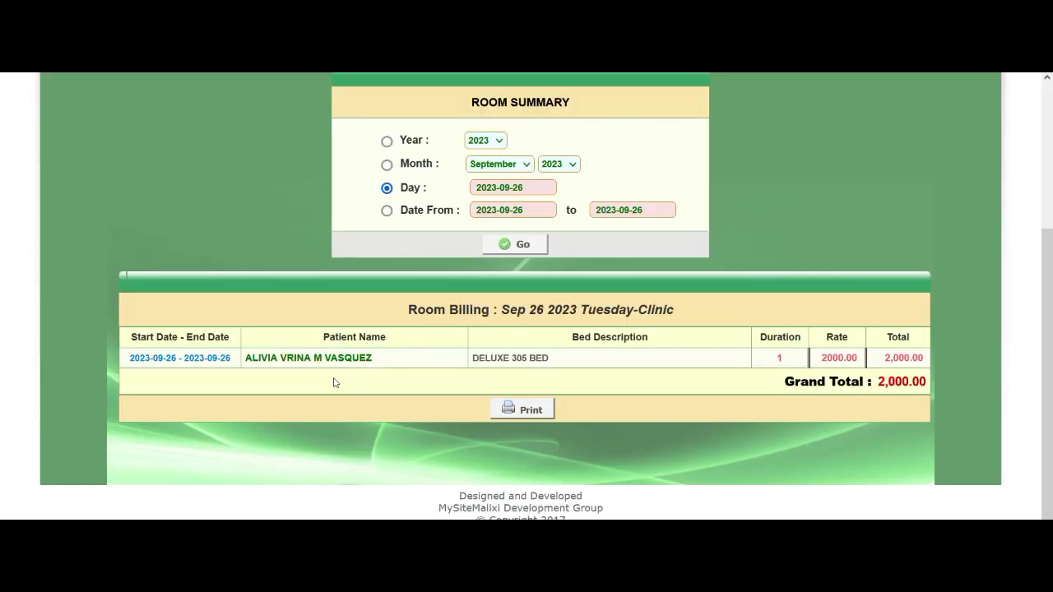
Examine the room billing report's patient entry, report date and grand total.
left_click_drag(406, 366, 148, 404)
left_click(200, 404)
left_click_drag(504, 310, 640, 310)
left_click(675, 310)
double_click(876, 382)
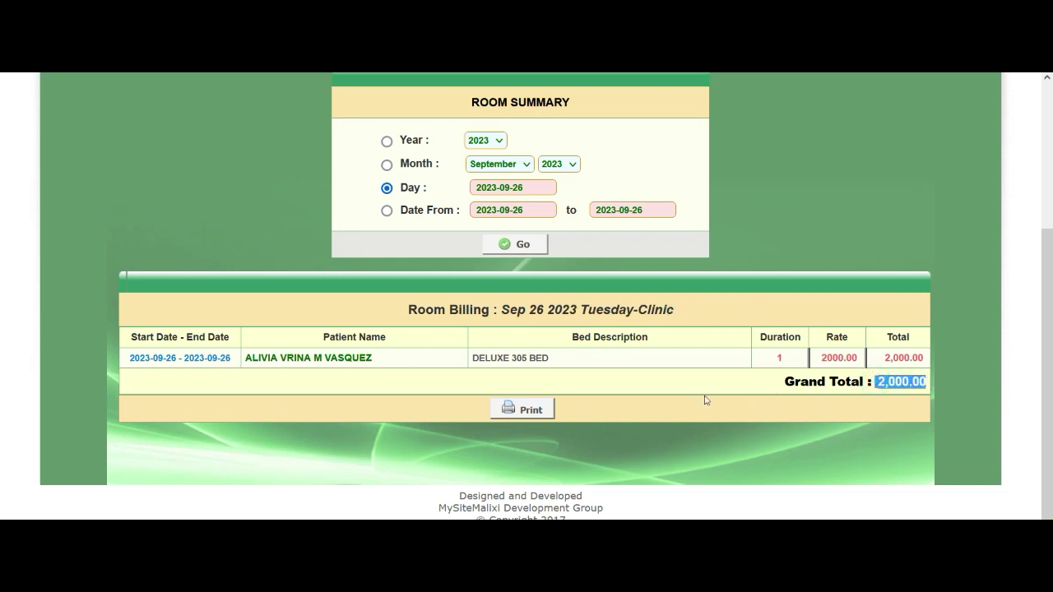
left_click(416, 380)
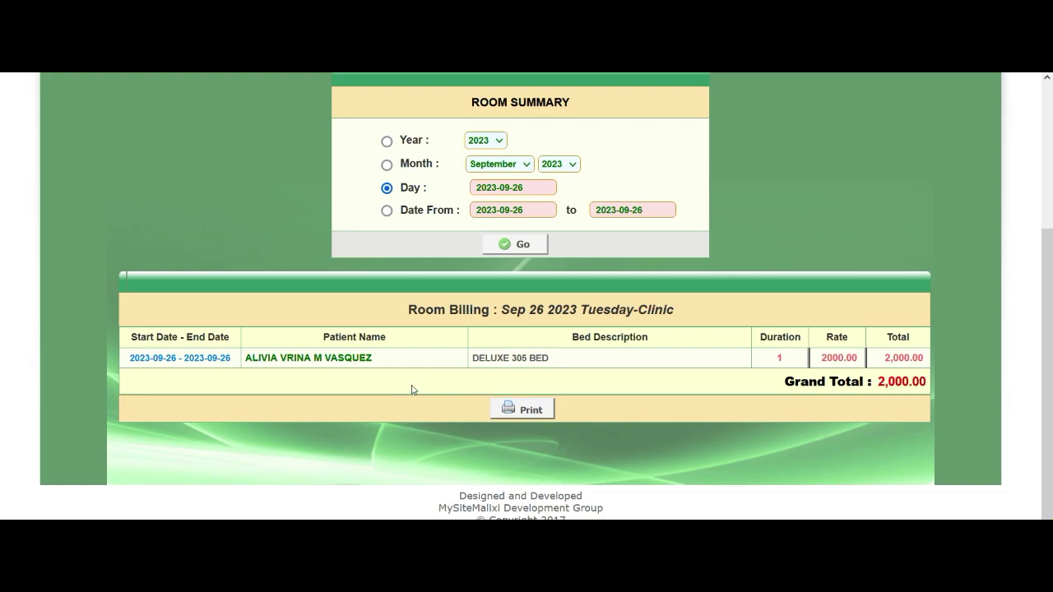